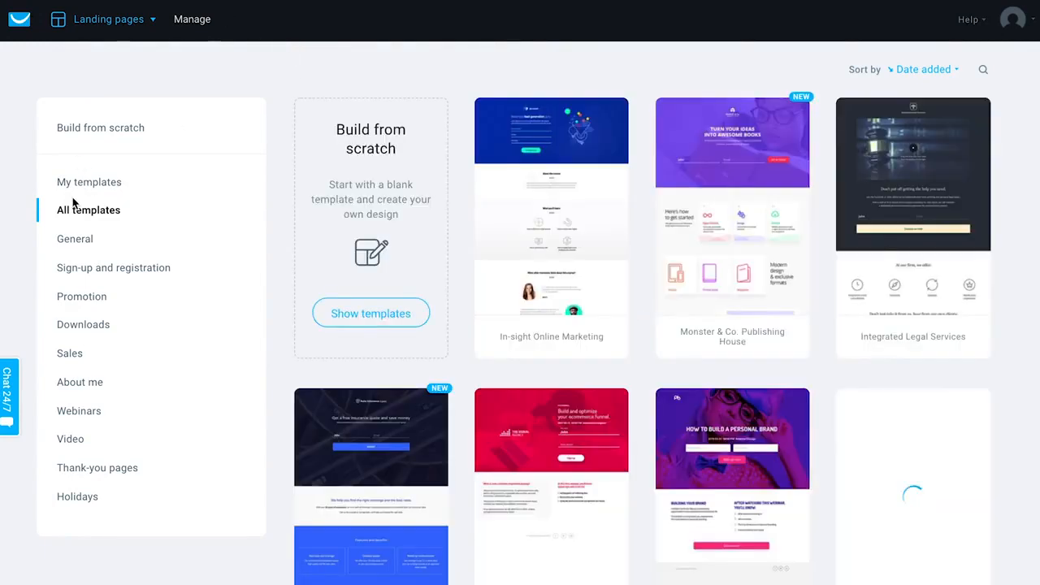
- Pick the New Language School template and name the landing page New school signups
scroll(171, 390, "down", 1)
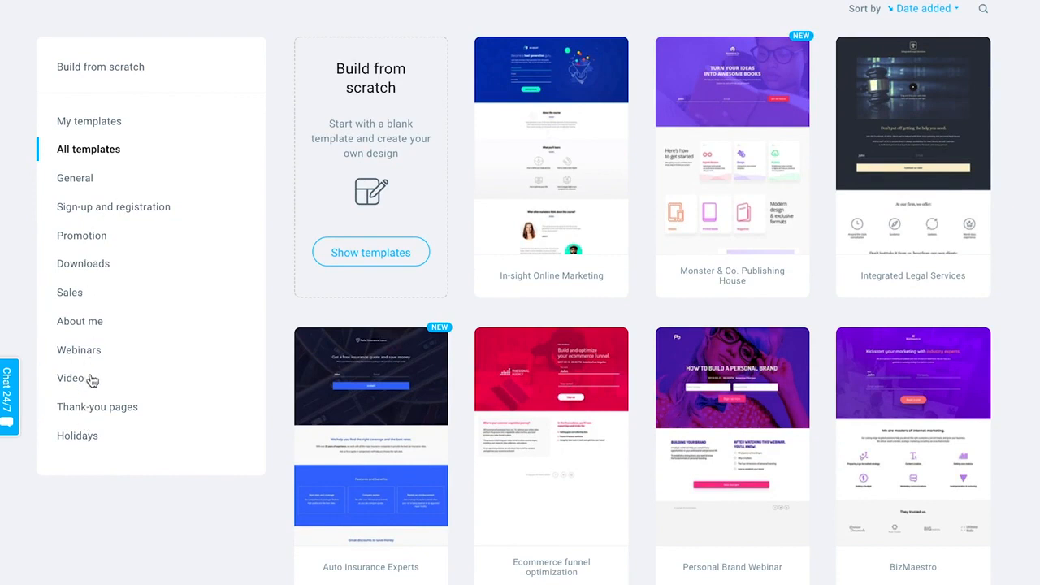
scroll(91, 341, "up", 2)
scroll(536, 285, "down", 5)
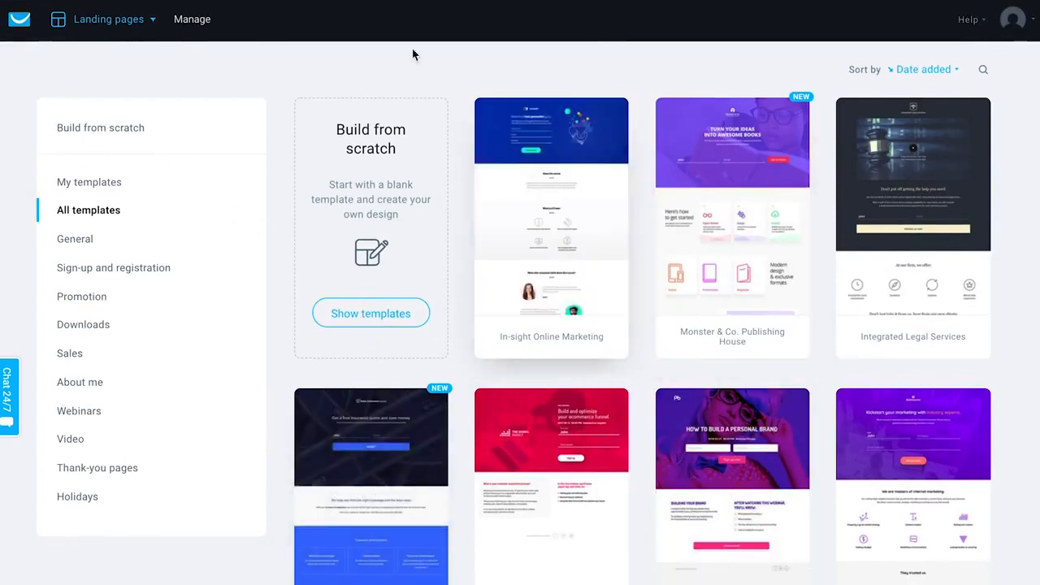
scroll(390, 430, "down", 2)
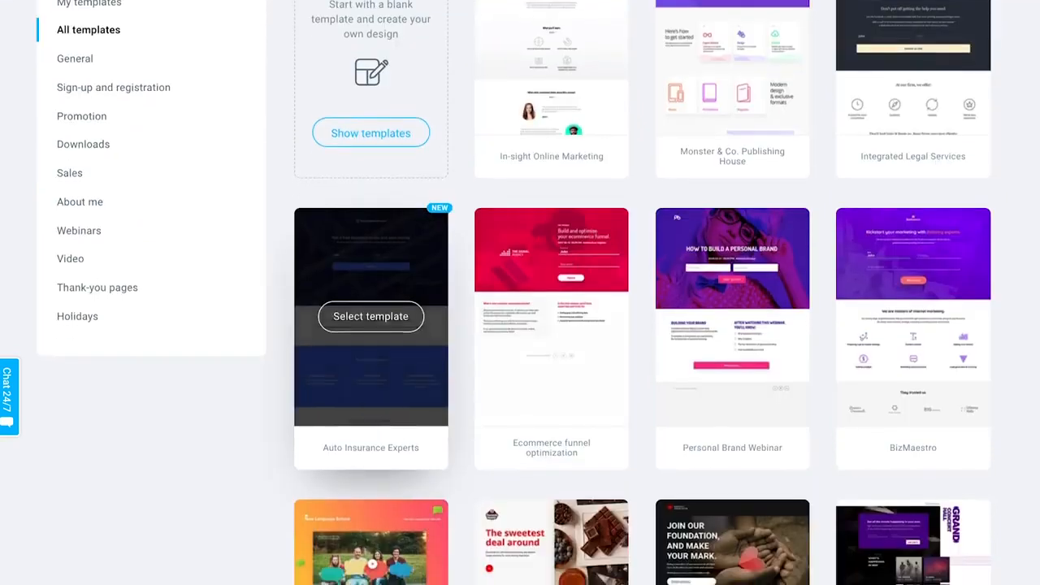
scroll(1027, 174, "down", 2)
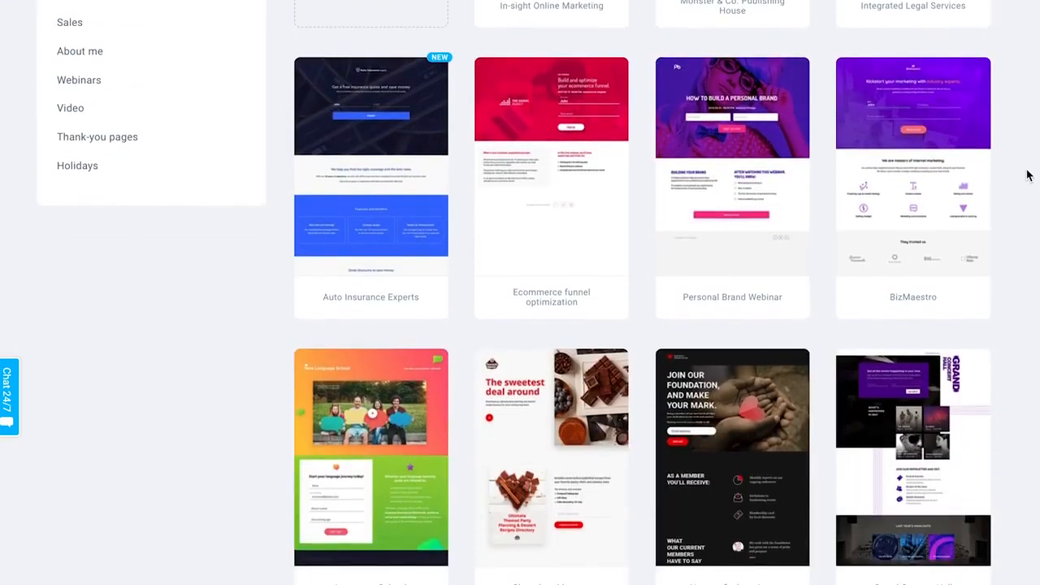
left_click(376, 460)
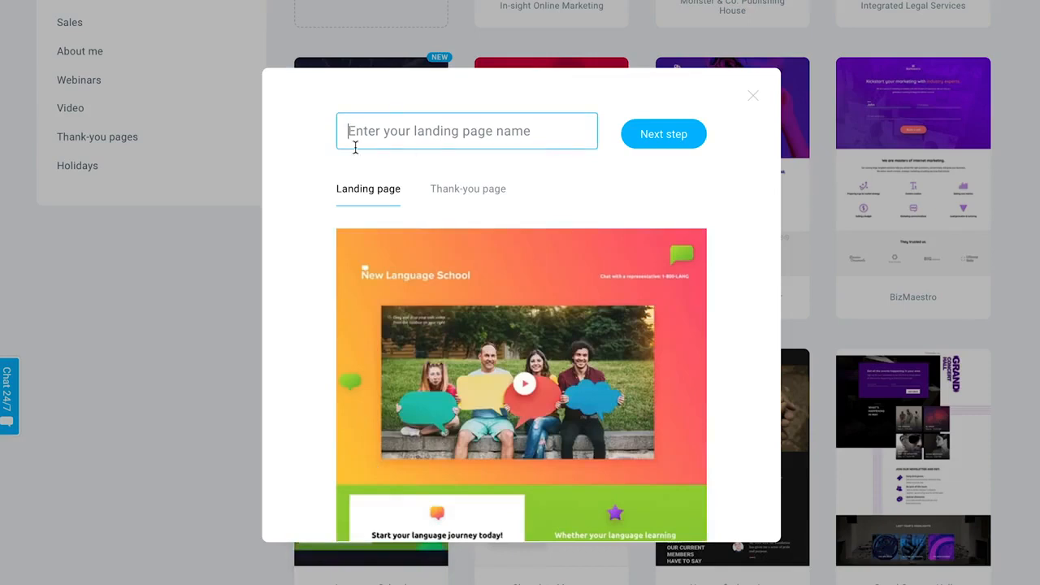
type("NEW")
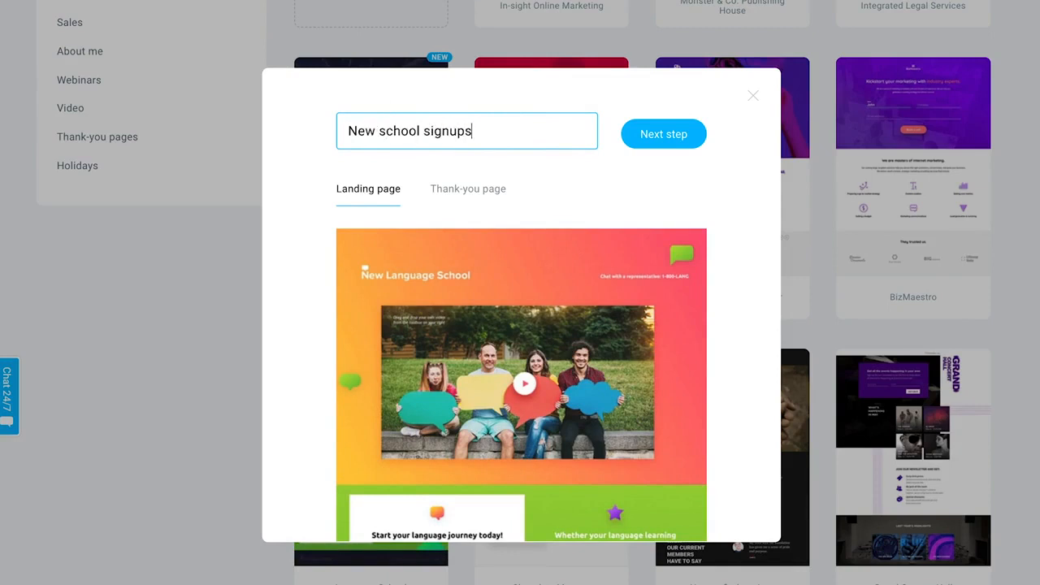
scroll(375, 309, "down", 5)
scroll(375, 309, "up", 5)
- Preview the template's thank-you page and continue into the page editor
left_click(480, 201)
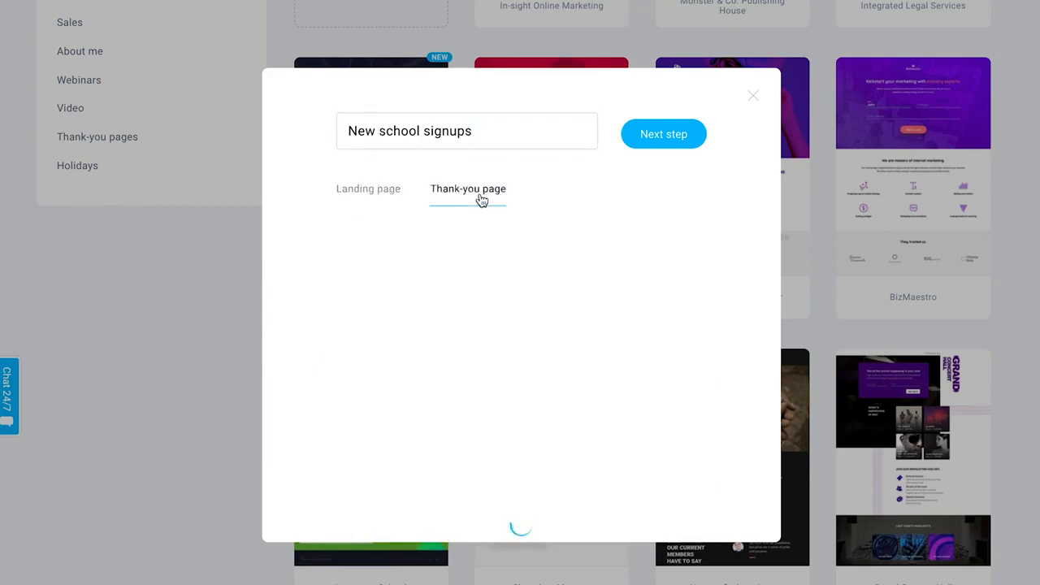
scroll(531, 330, "down", 4)
scroll(531, 330, "up", 4)
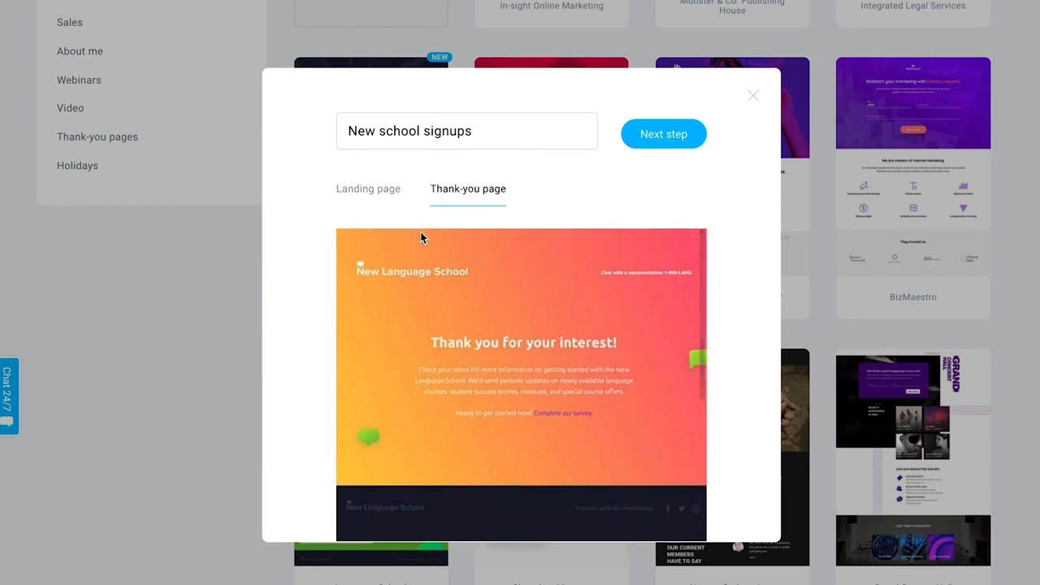
left_click(657, 142)
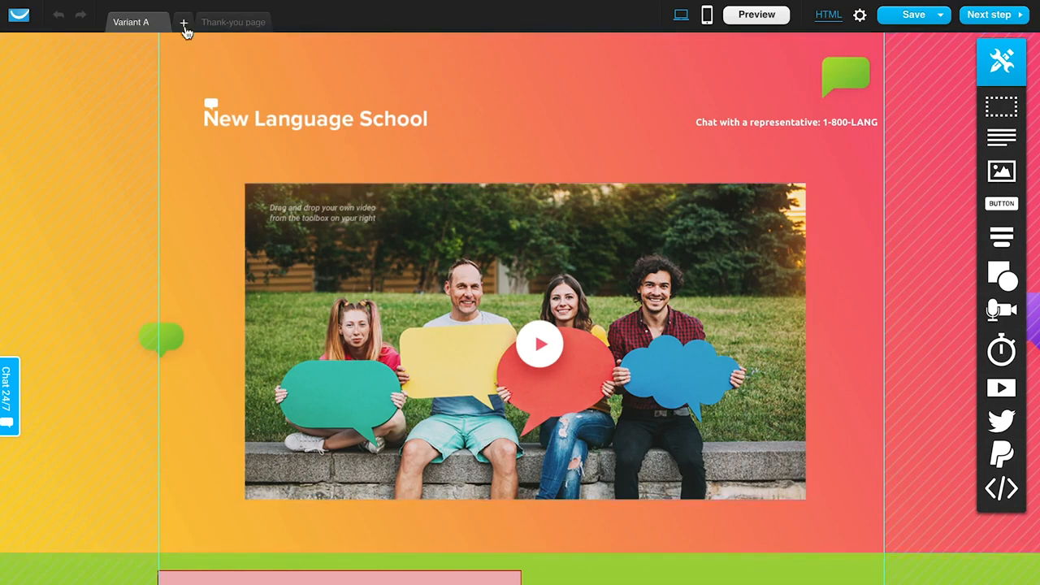
- Add a Variant B of the page and nudge its signup form slightly to the right
left_click(185, 23)
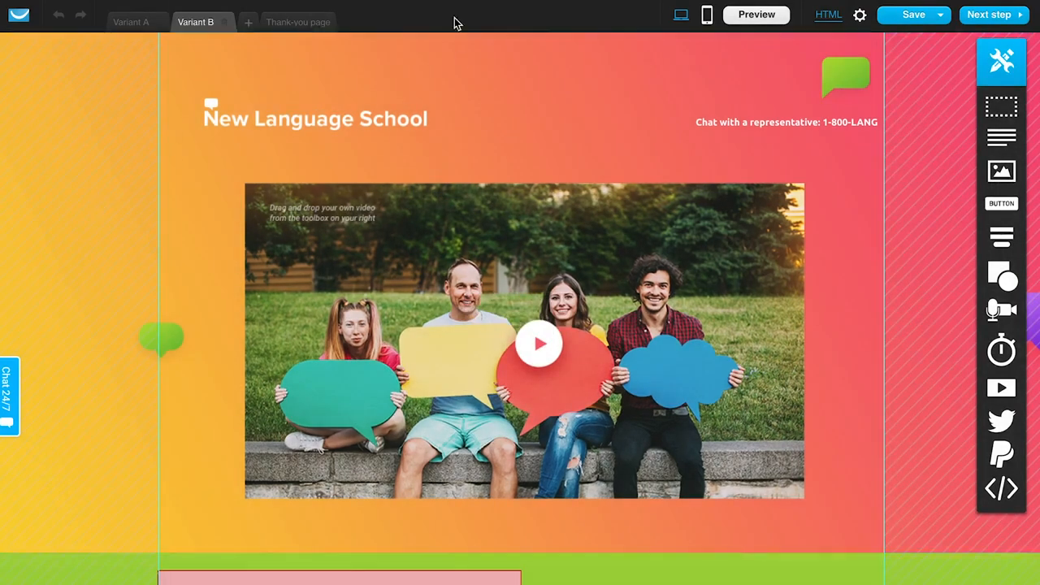
scroll(451, 128, "down", 5)
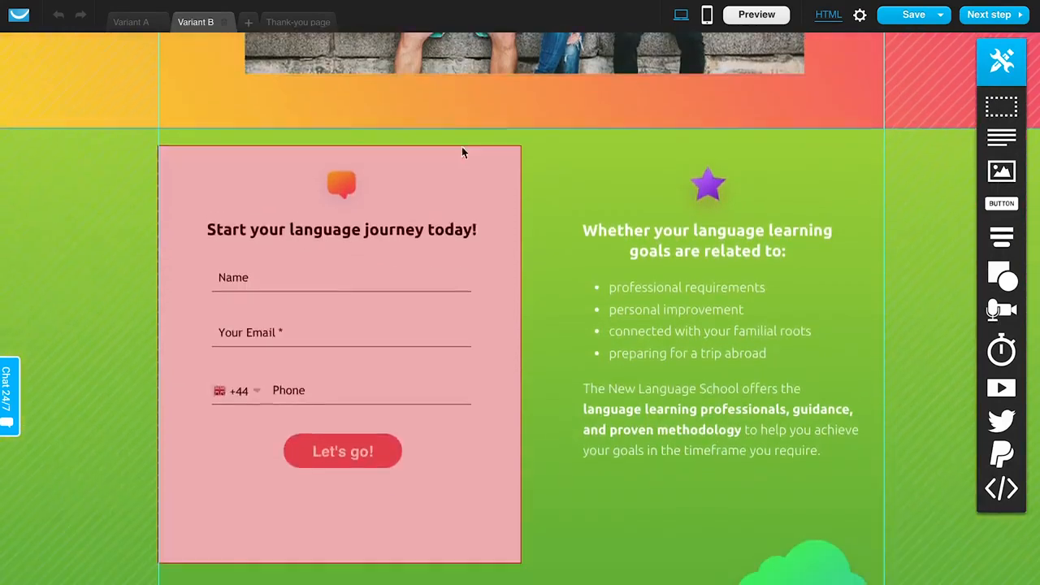
left_click_drag(452, 179, 468, 179)
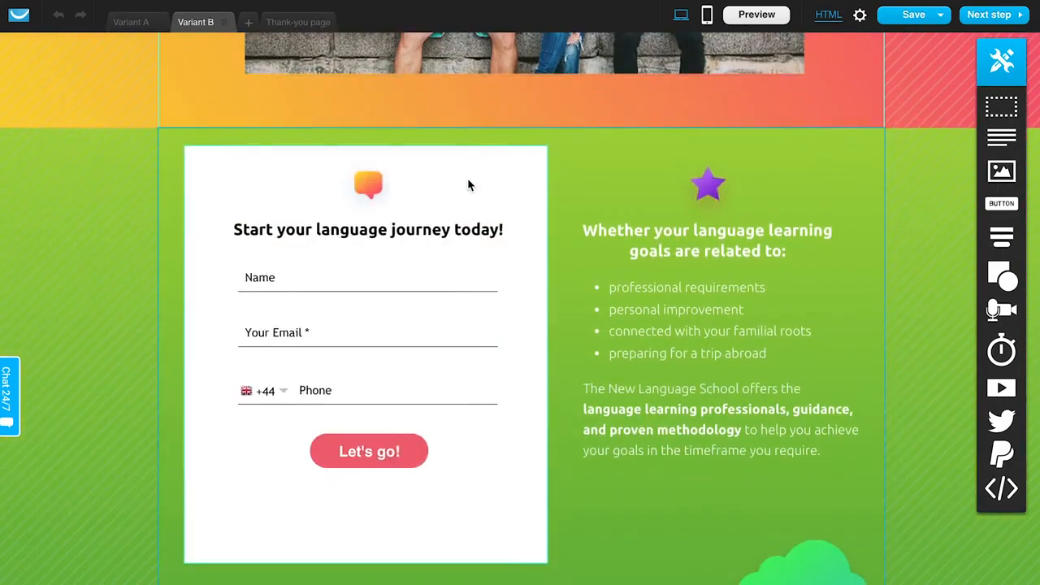
left_click(387, 451)
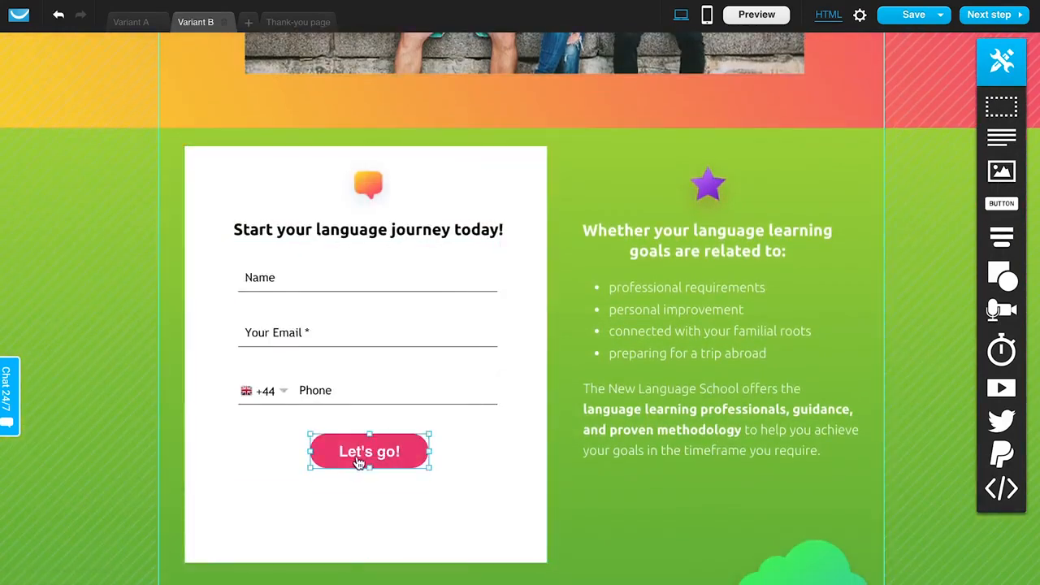
double_click(358, 457)
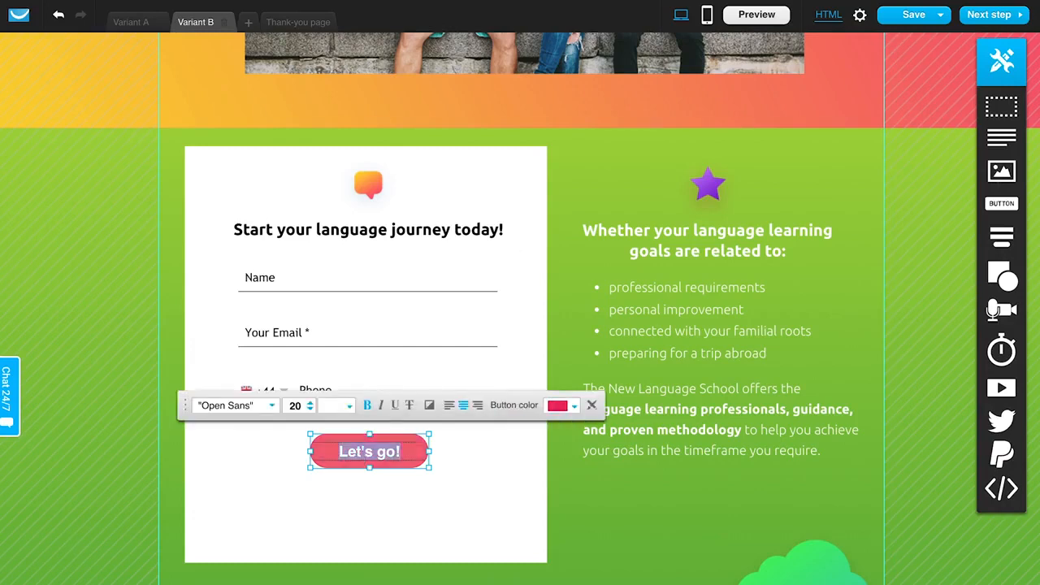
- Change the signup button text on Variant A to Sign up today!
left_click(130, 28)
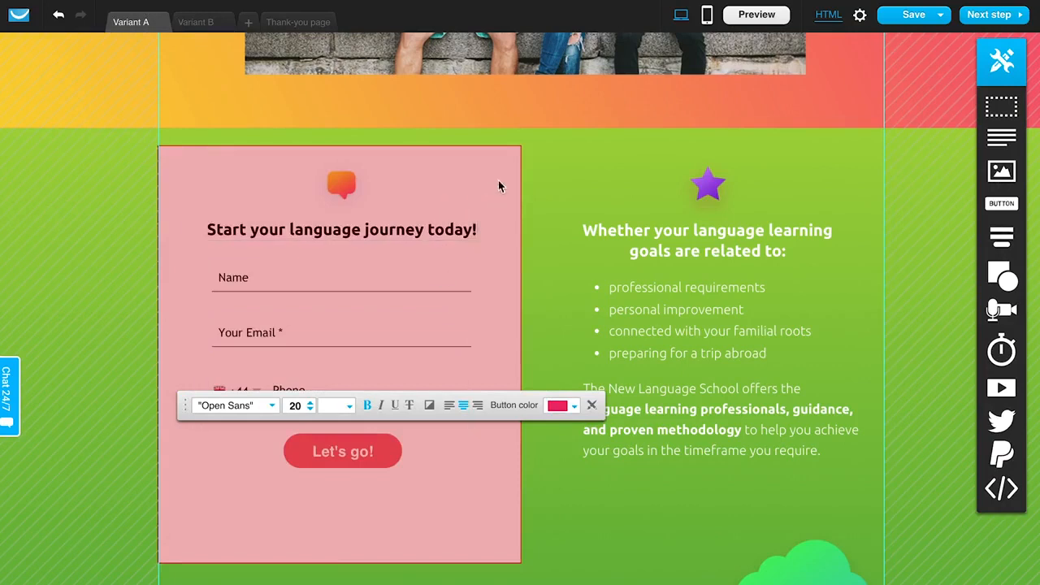
double_click(374, 457)
type("S")
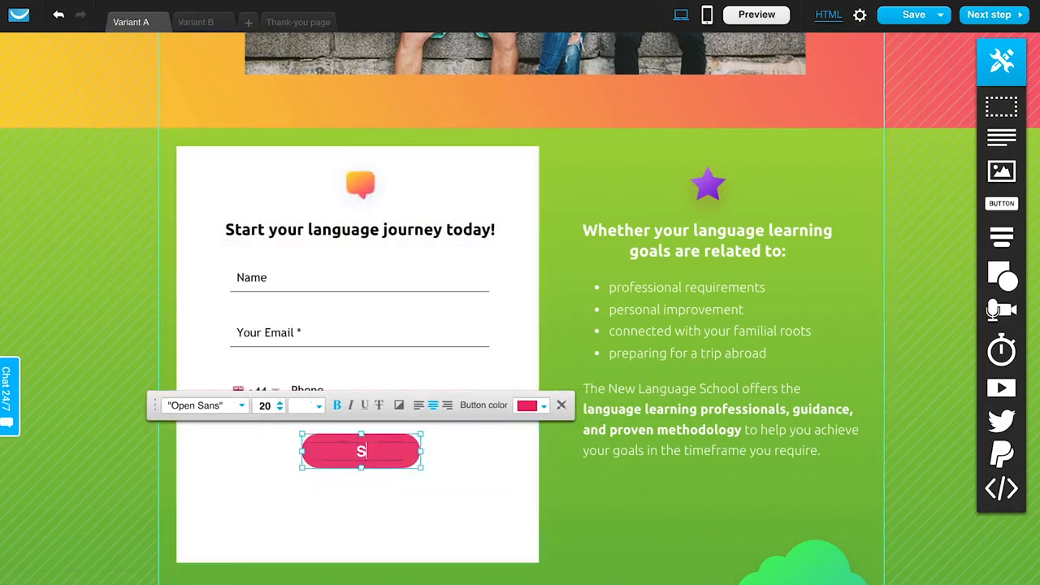
type("ign up today!")
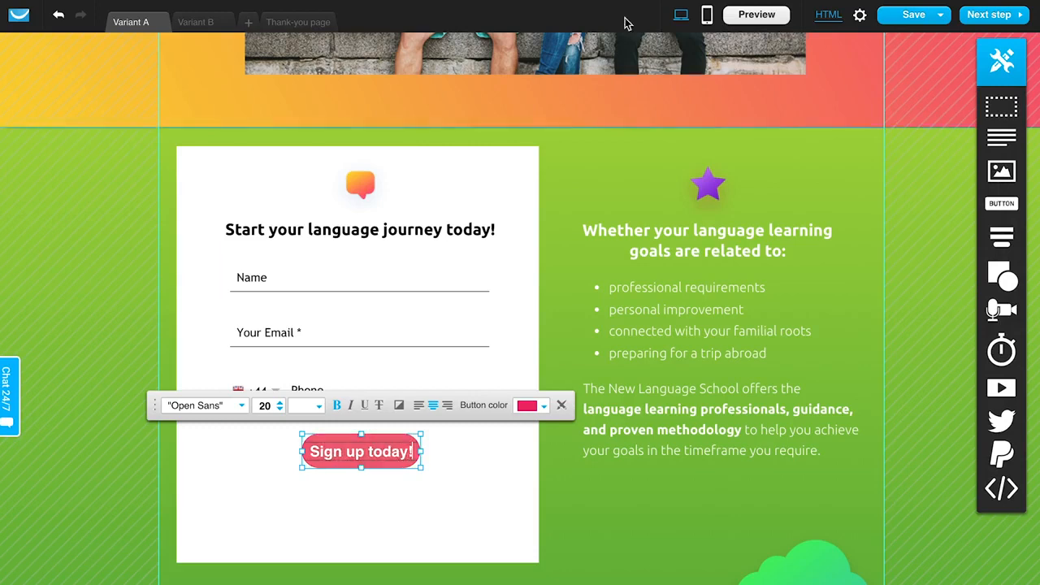
left_click(622, 110)
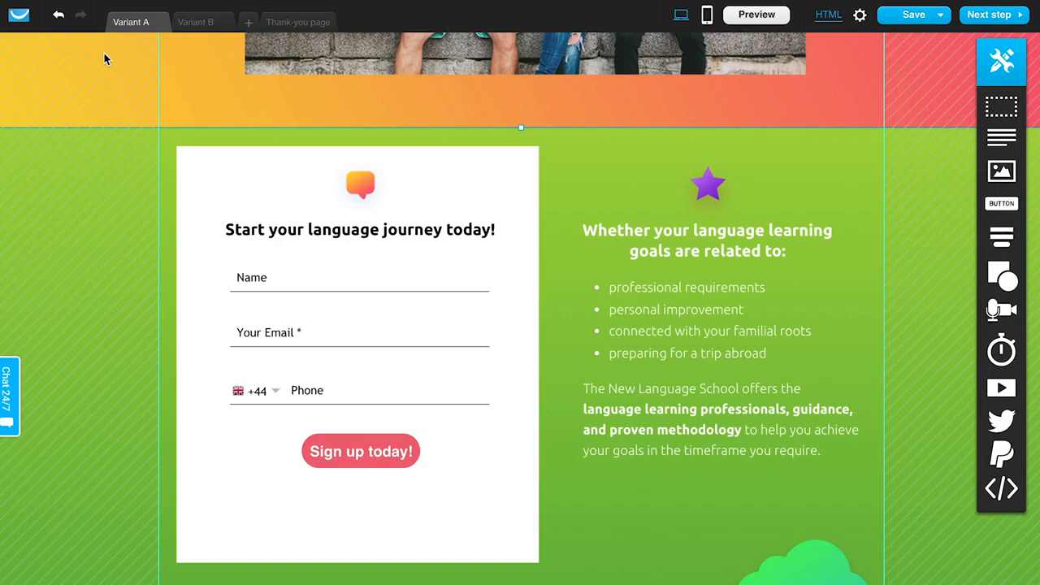
- Delete the Variant B page
scroll(255, 198, "up", 5)
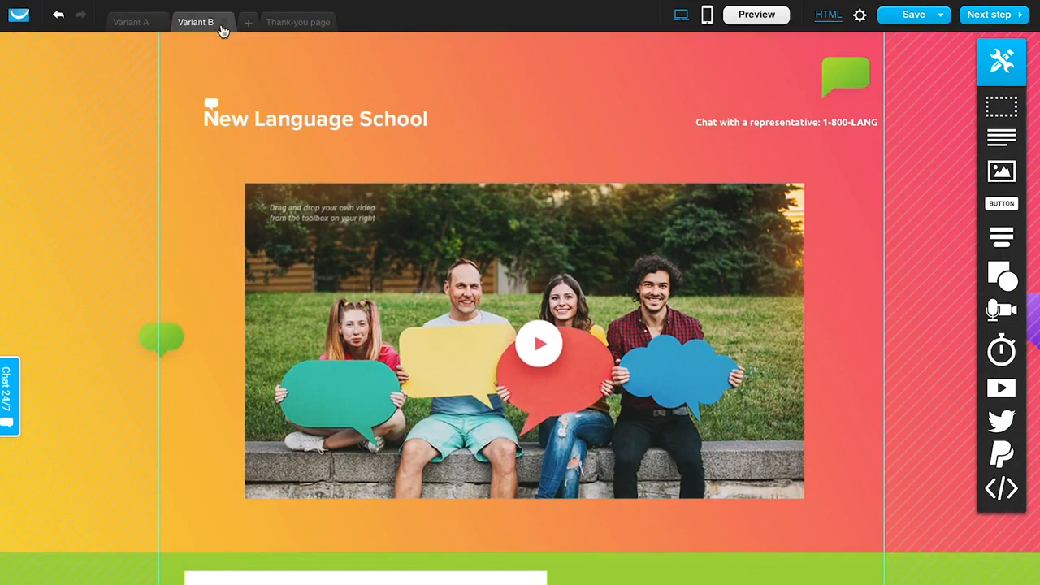
left_click(222, 26)
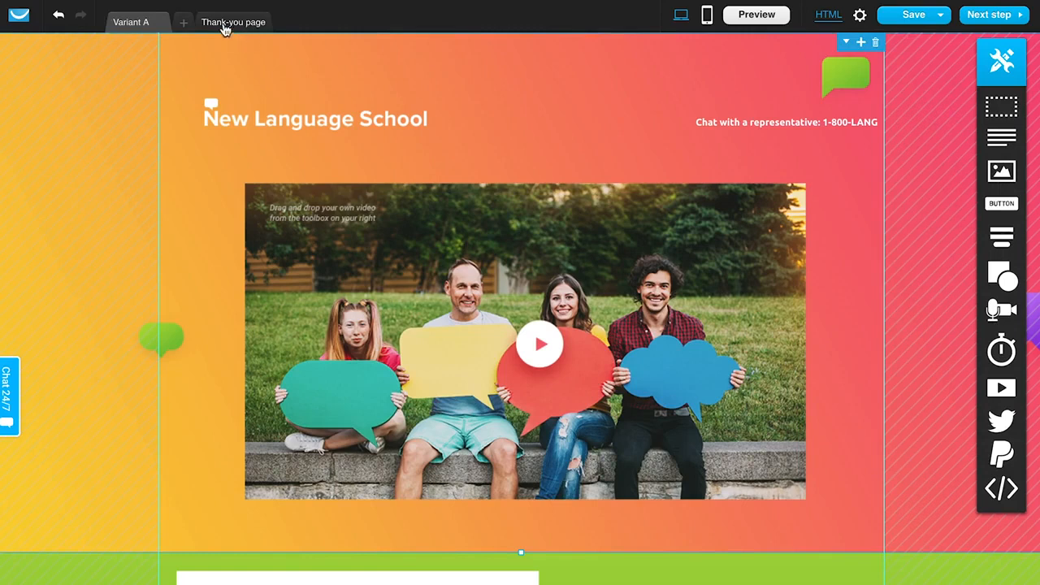
- View the thank-you page, then return to Variant A's landing page
left_click(248, 25)
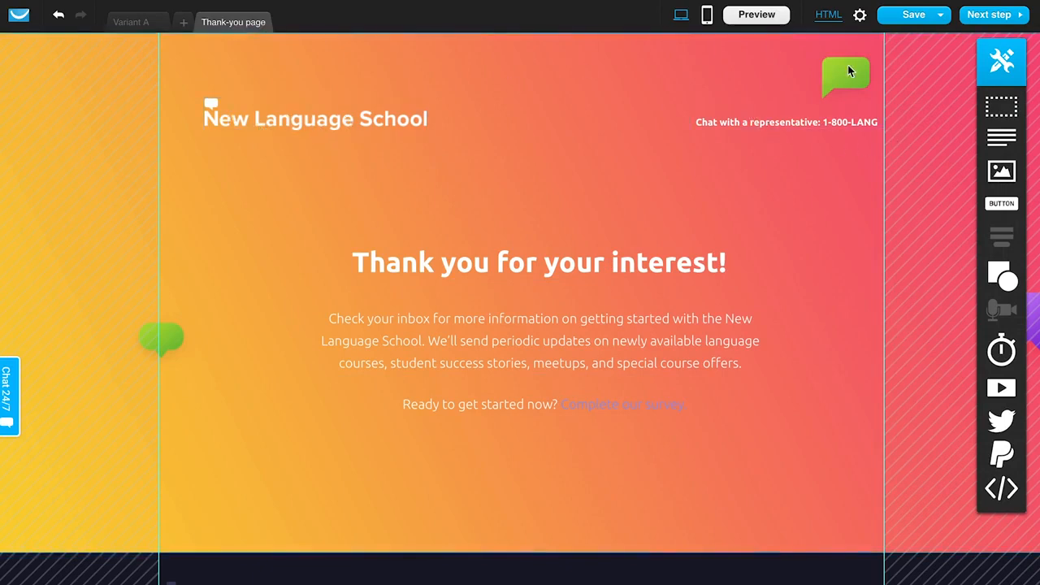
left_click(136, 23)
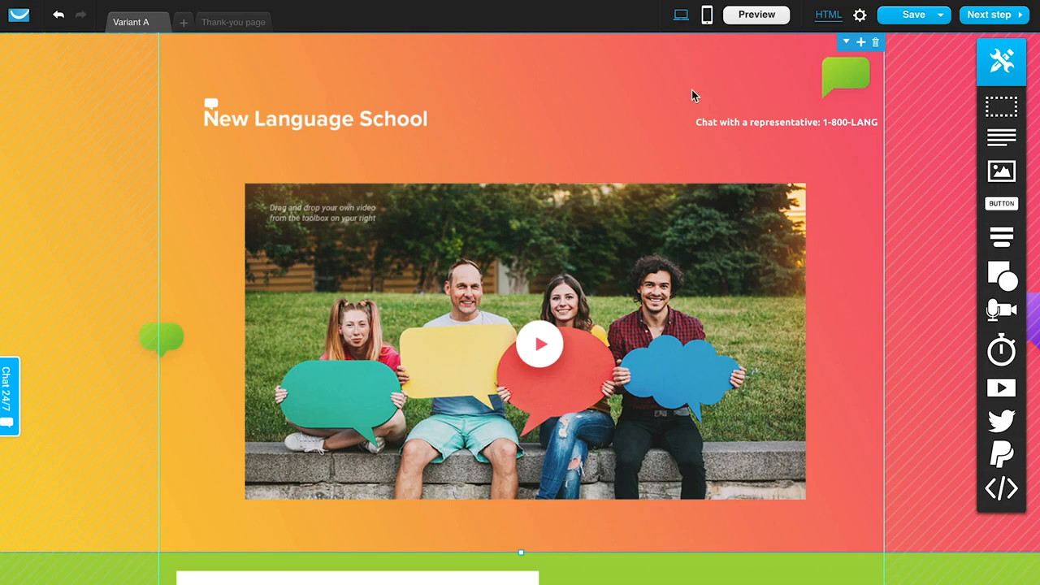
scroll(473, 360, "down", 6)
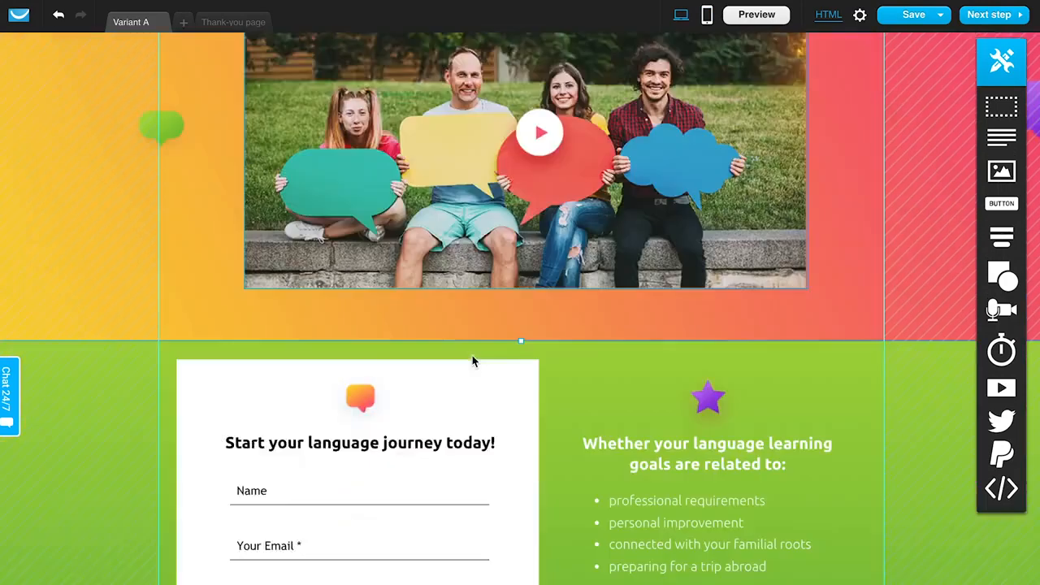
scroll(473, 361, "up", 6)
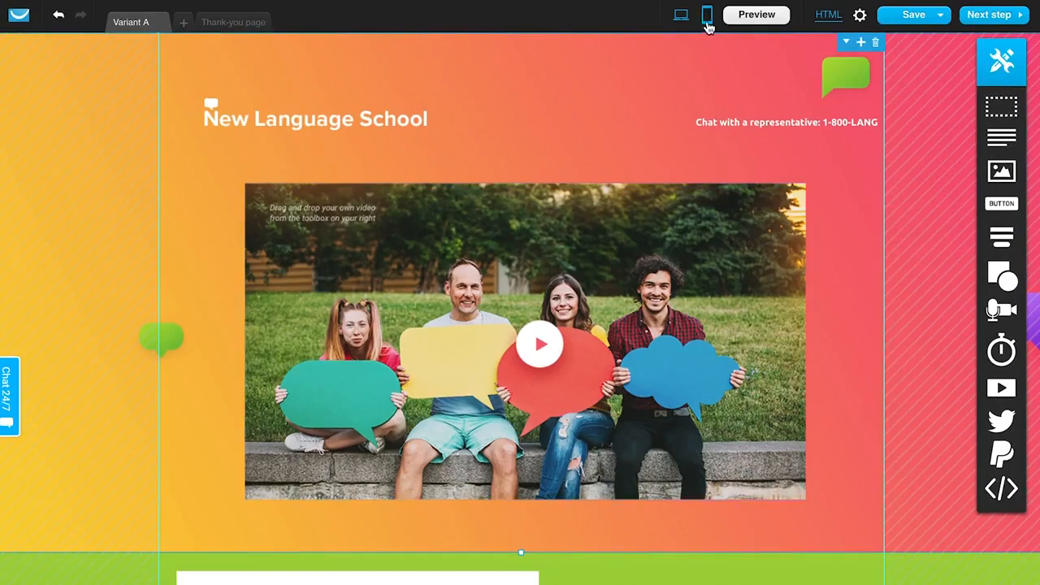
- Switch to the mobile view and hide the green cloud image above the signup form
left_click(707, 24)
left_click(511, 357)
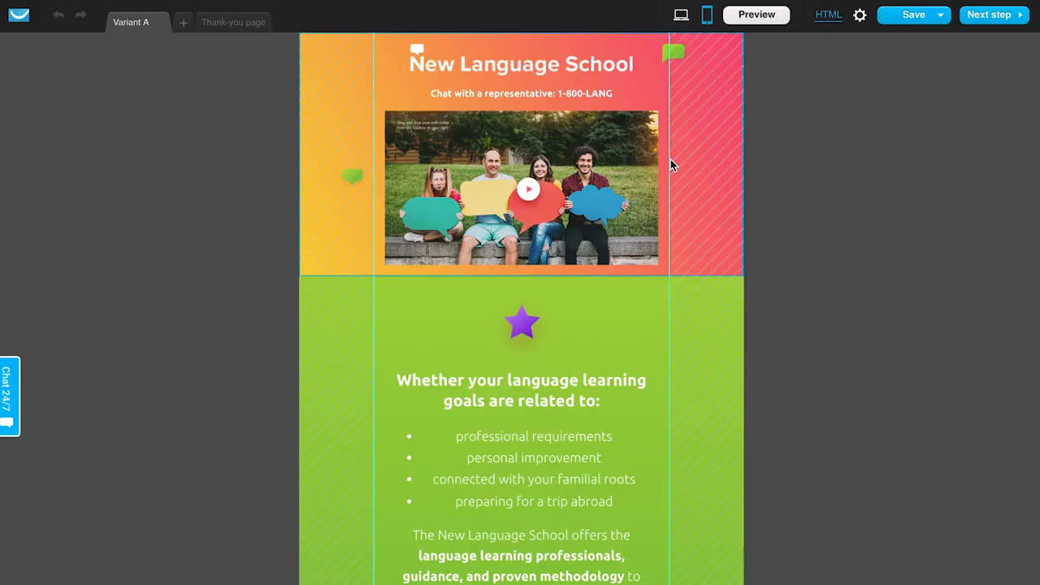
scroll(529, 390, "down", 3)
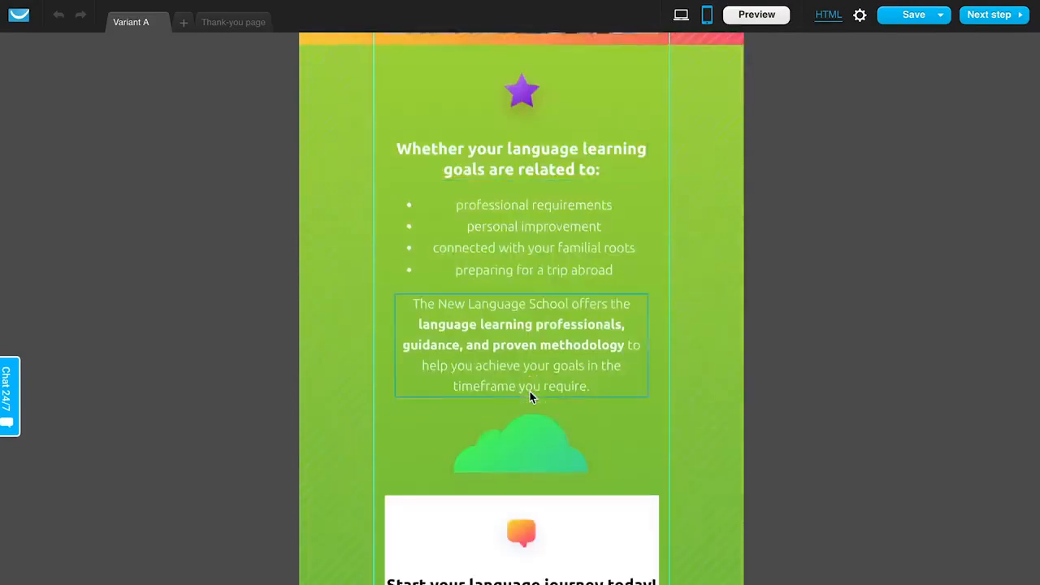
scroll(529, 390, "down", 5)
scroll(530, 396, "up", 8)
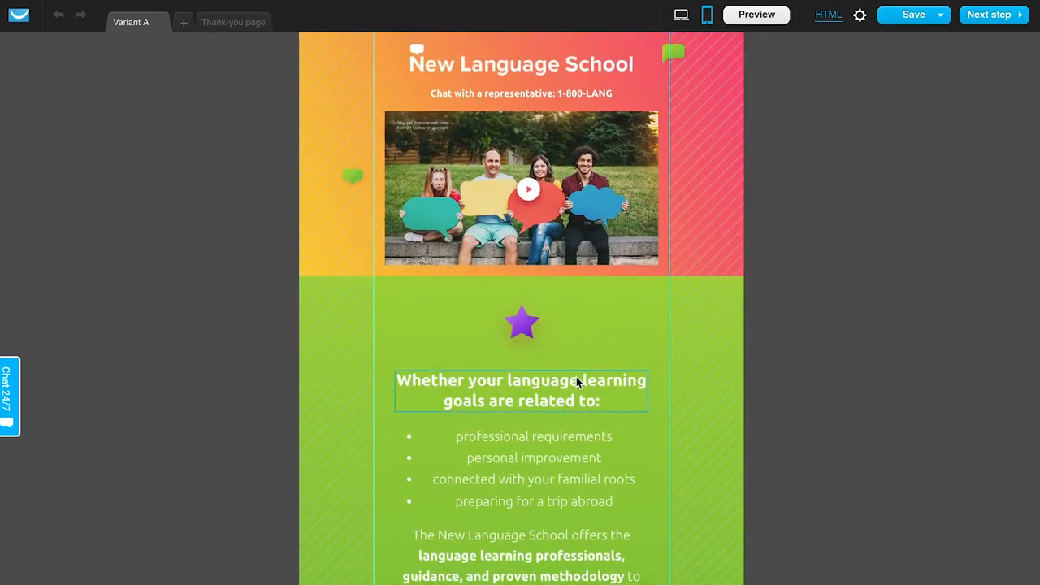
scroll(576, 376, "down", 6)
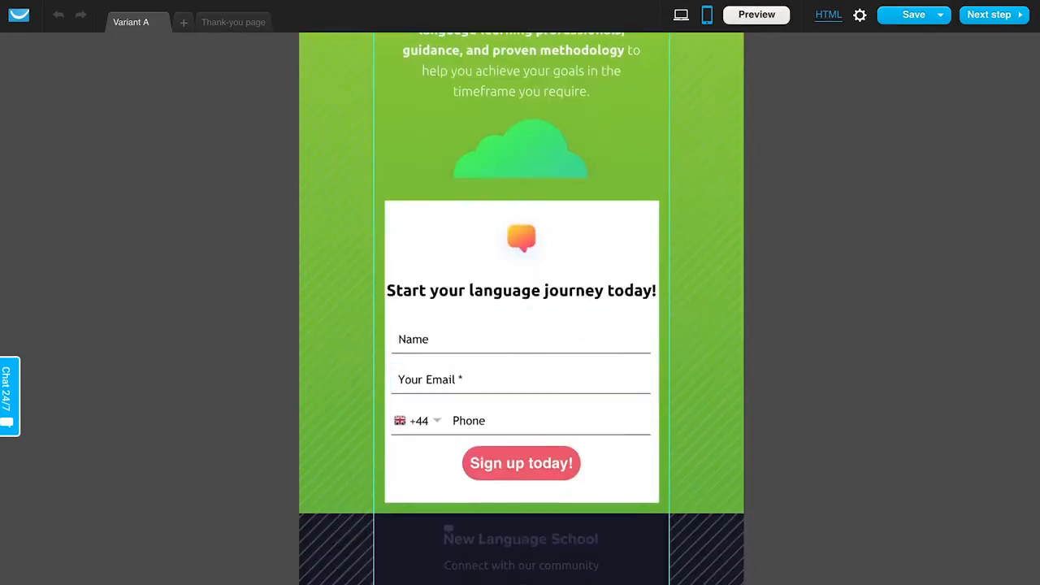
left_click(543, 157)
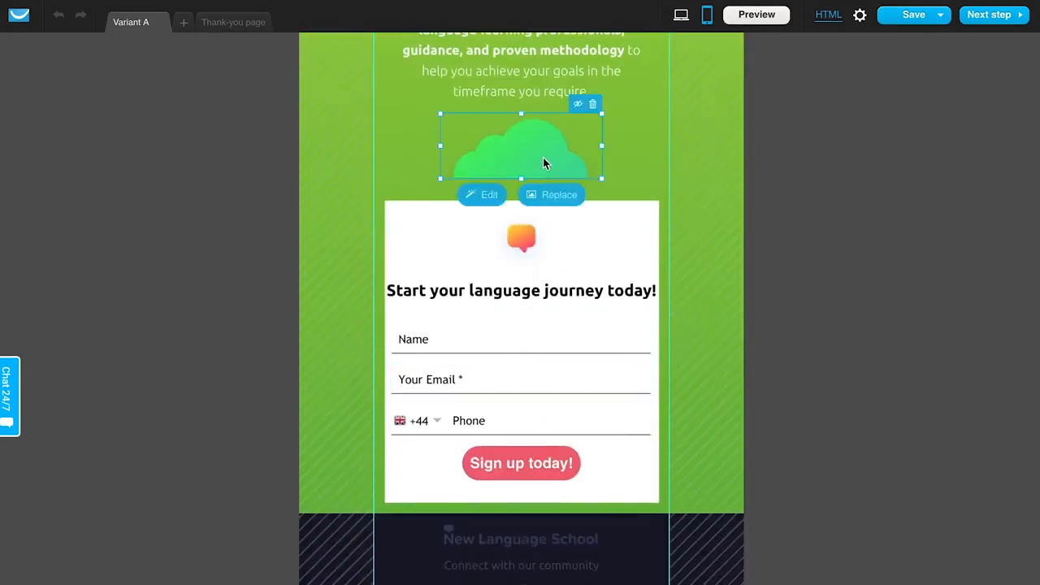
left_click(578, 104)
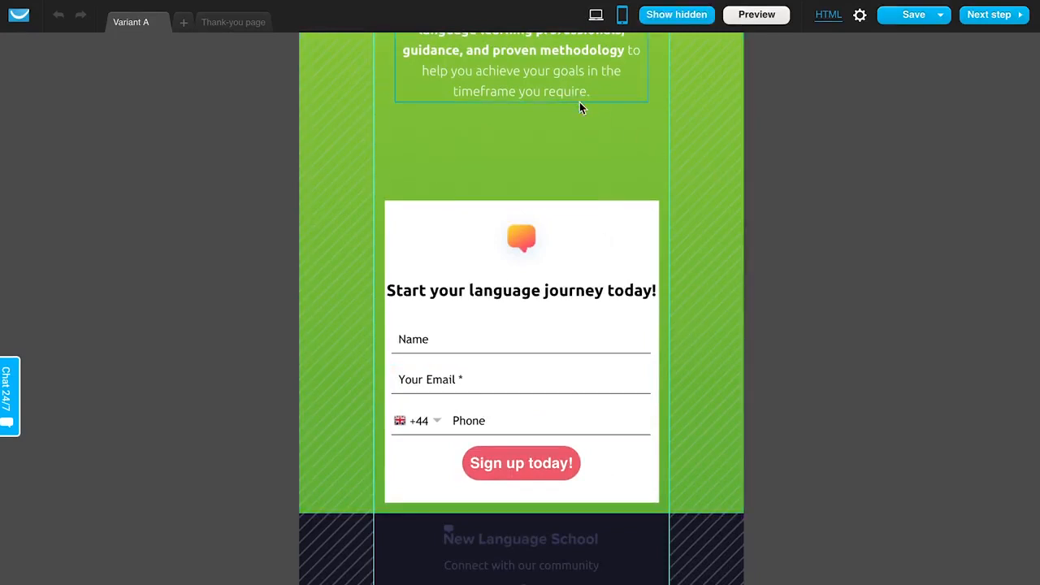
- Move the mobile signup form up into the emptied space, then drag it back down
left_click_drag(613, 234, 615, 172)
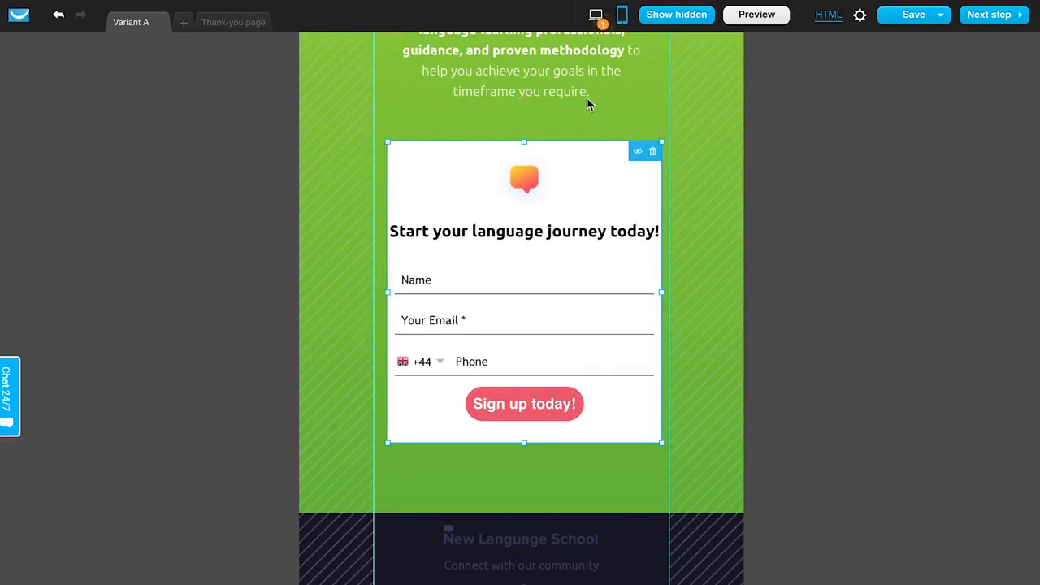
left_click_drag(582, 158, 578, 217)
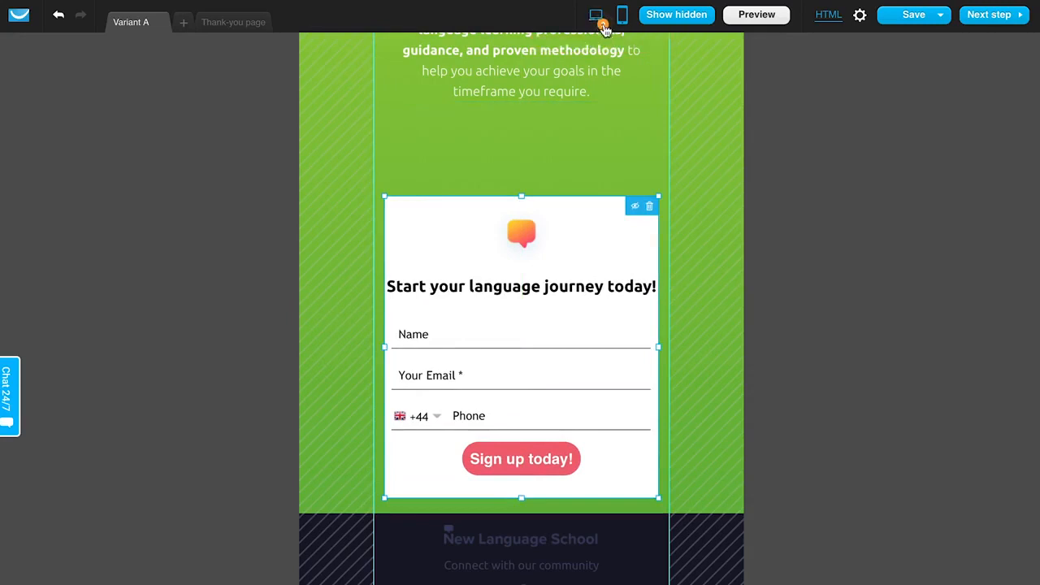
mouse_move(606, 30)
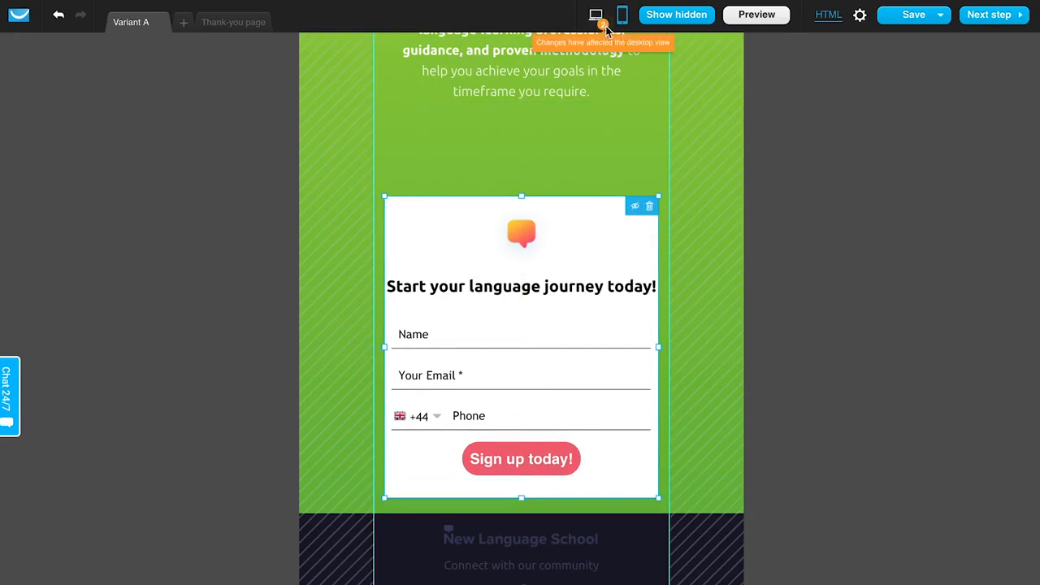
scroll(516, 224, "down", 1)
scroll(515, 224, "up", 8)
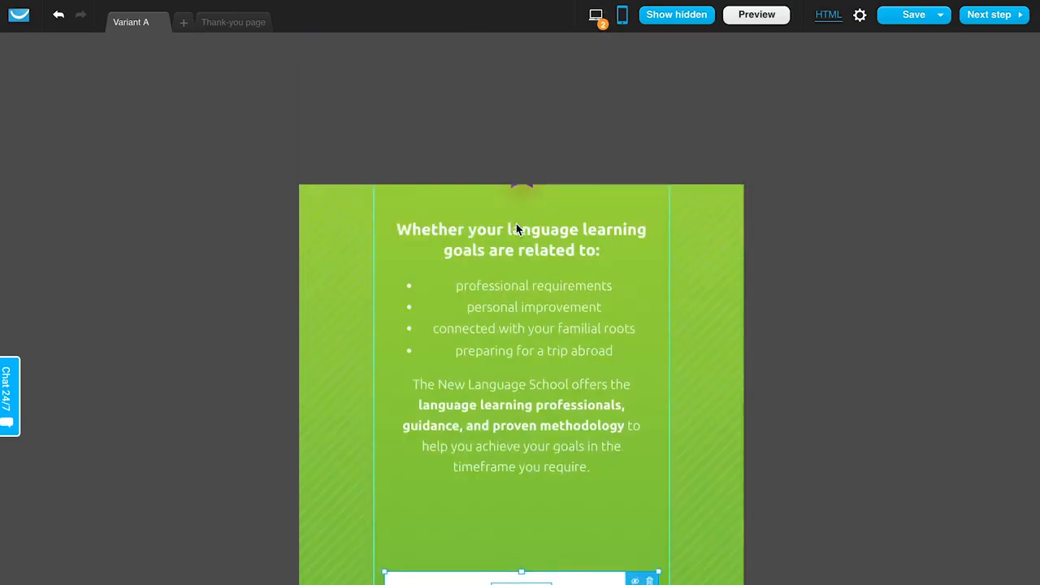
scroll(516, 227, "down", 5)
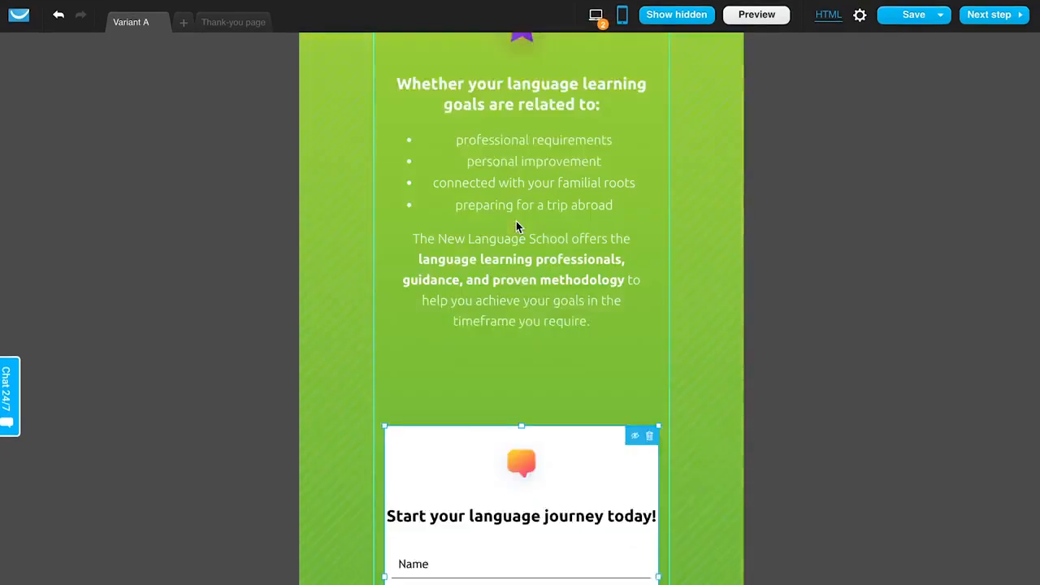
- Return to the desktop view and review the page's SEO and additional settings
left_click(596, 15)
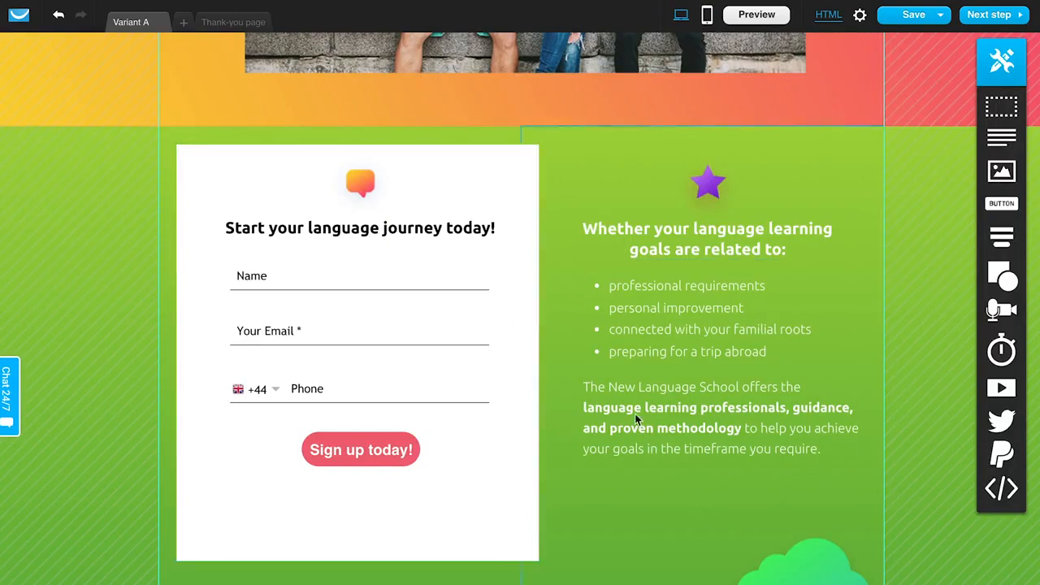
scroll(635, 417, "up", 2)
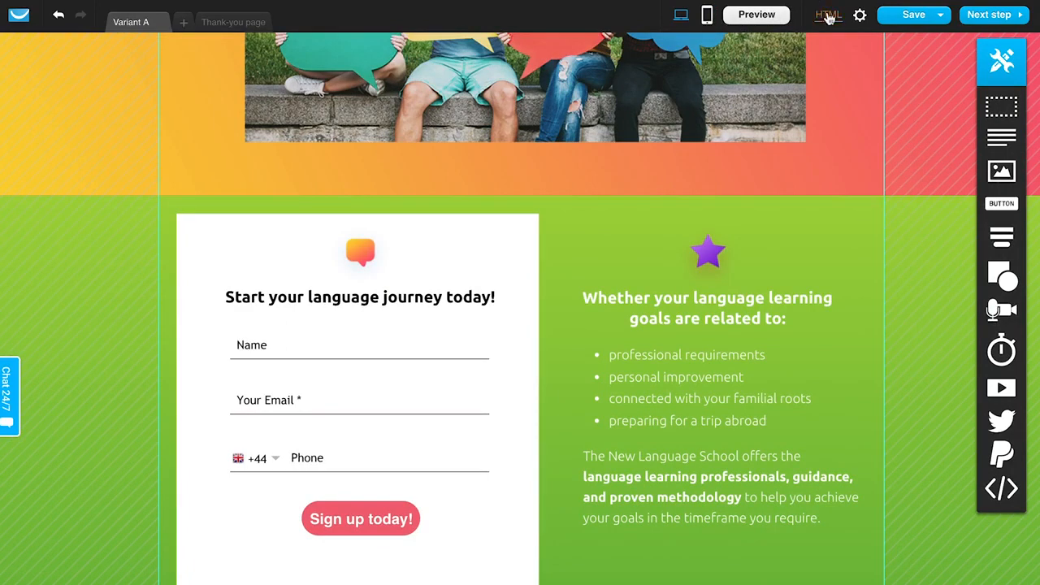
left_click(861, 18)
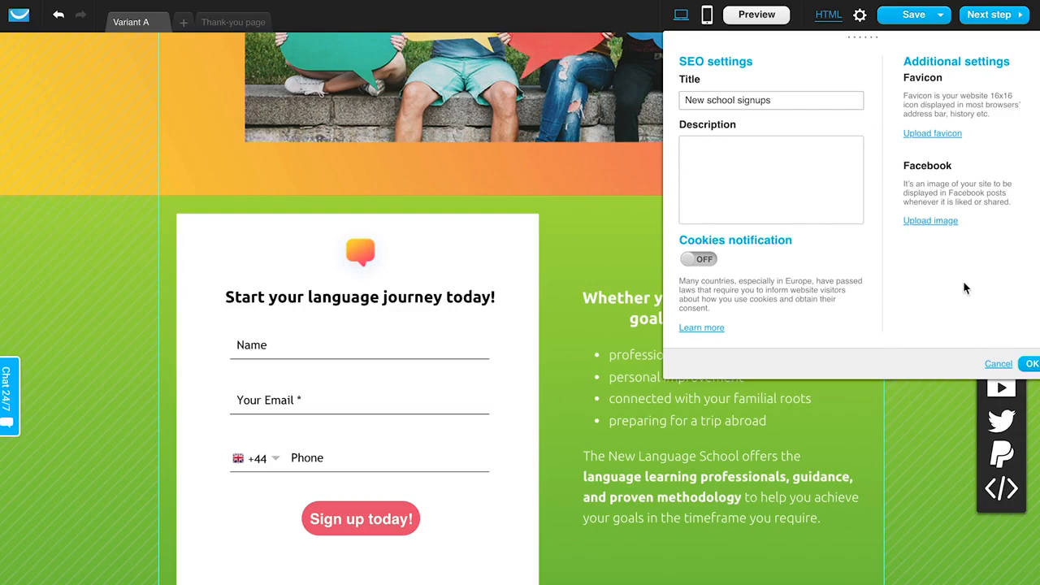
left_click(1029, 365)
left_click(940, 14)
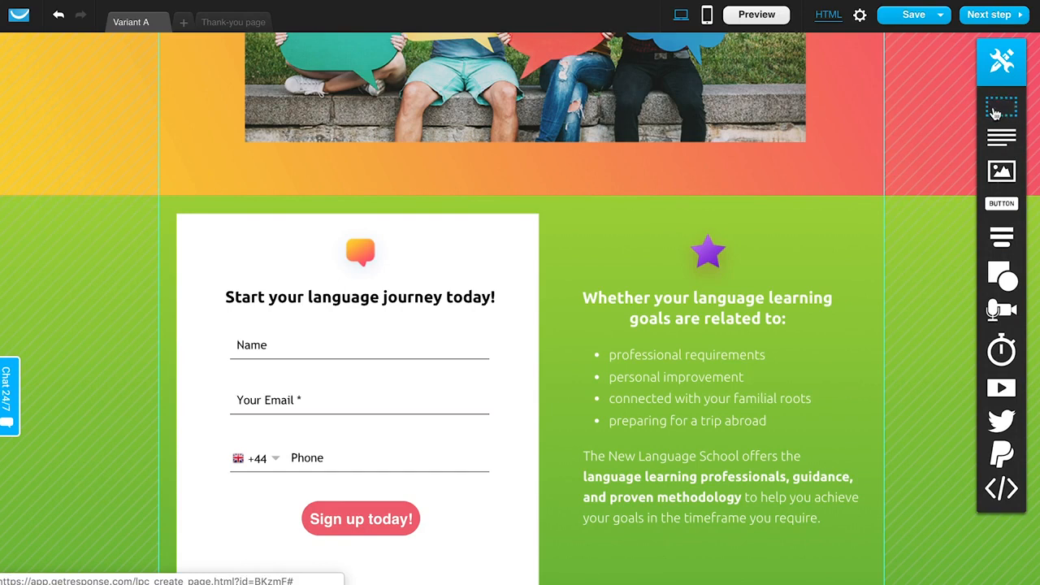
- Add a new empty section between the video header and the signup area, then delete it
scroll(758, 200, "up", 5)
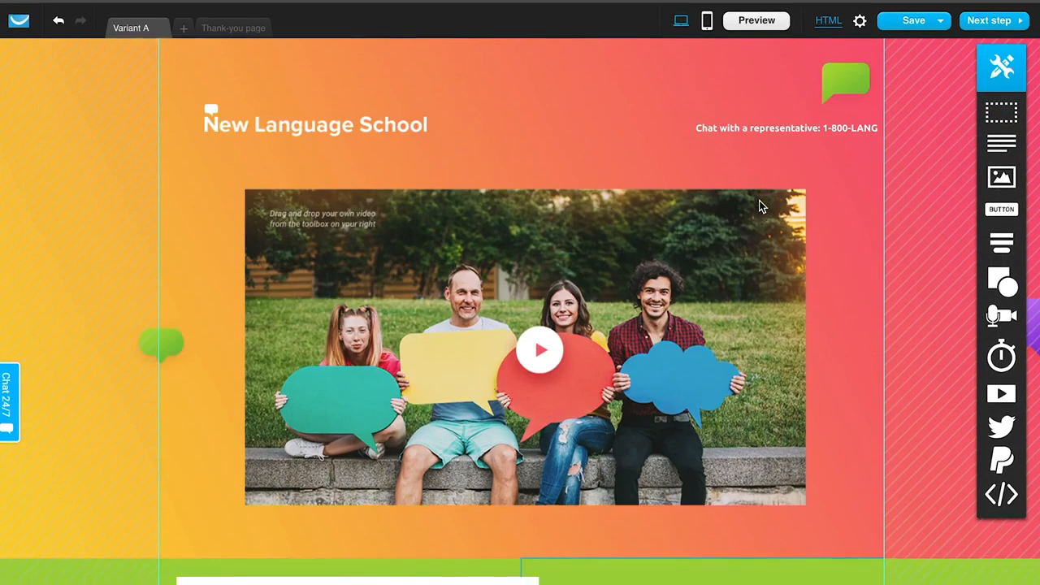
scroll(536, 346, "down", 6)
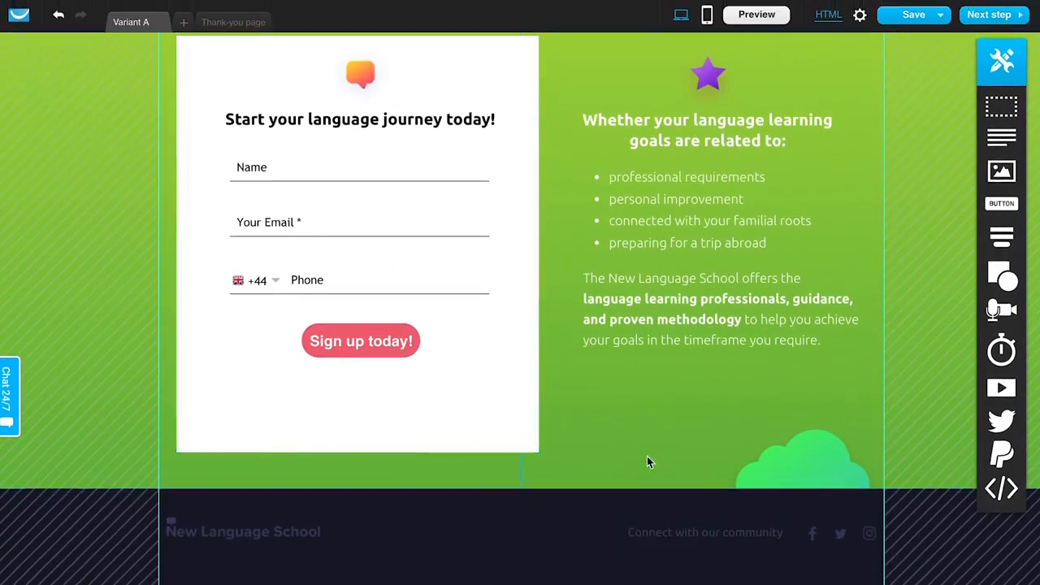
scroll(648, 459, "up", 5)
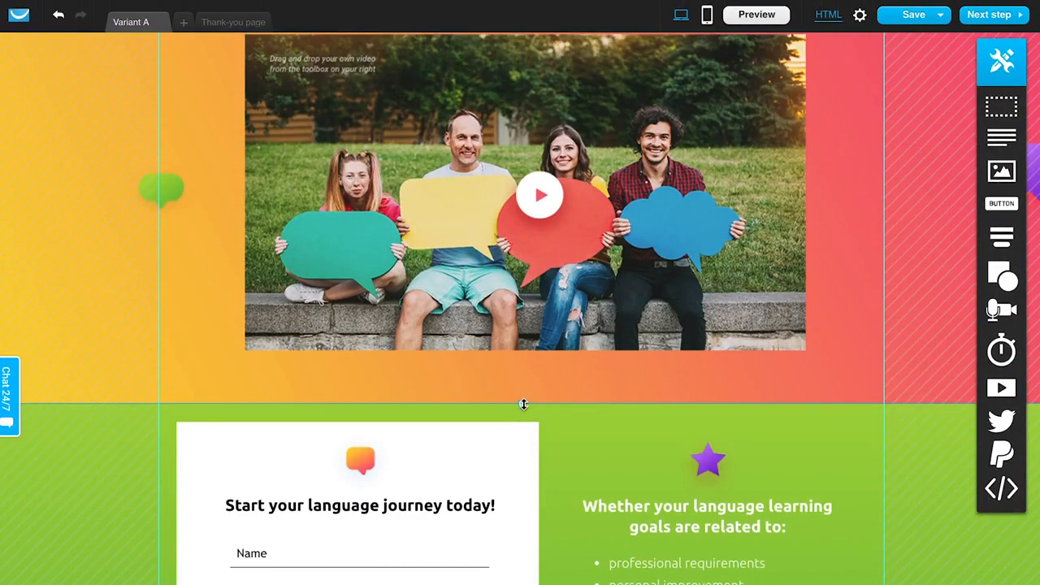
left_click_drag(1000, 107, 623, 385)
scroll(623, 385, "down", 1)
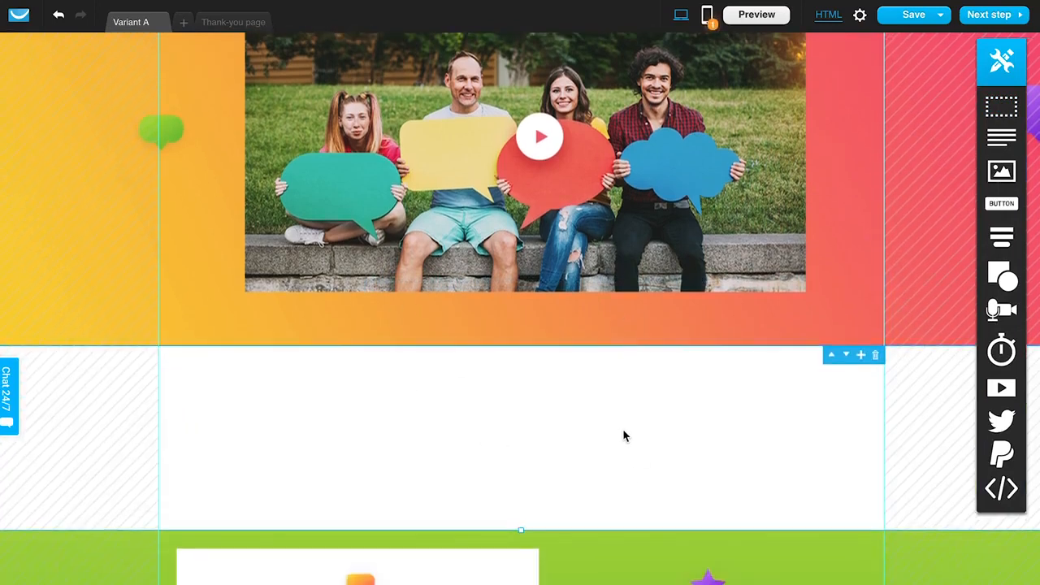
scroll(626, 436, "down", 3)
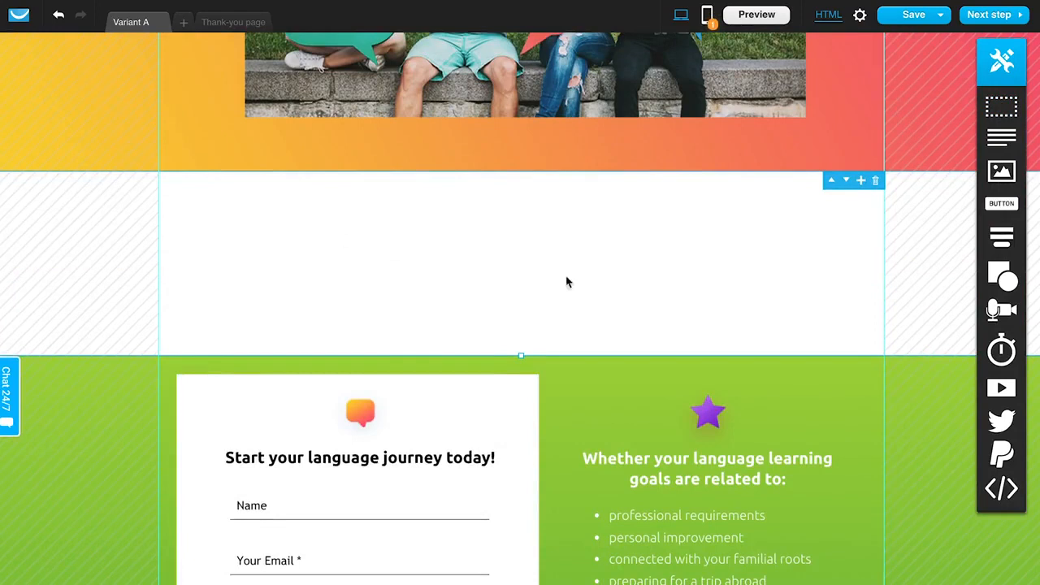
left_click(877, 182)
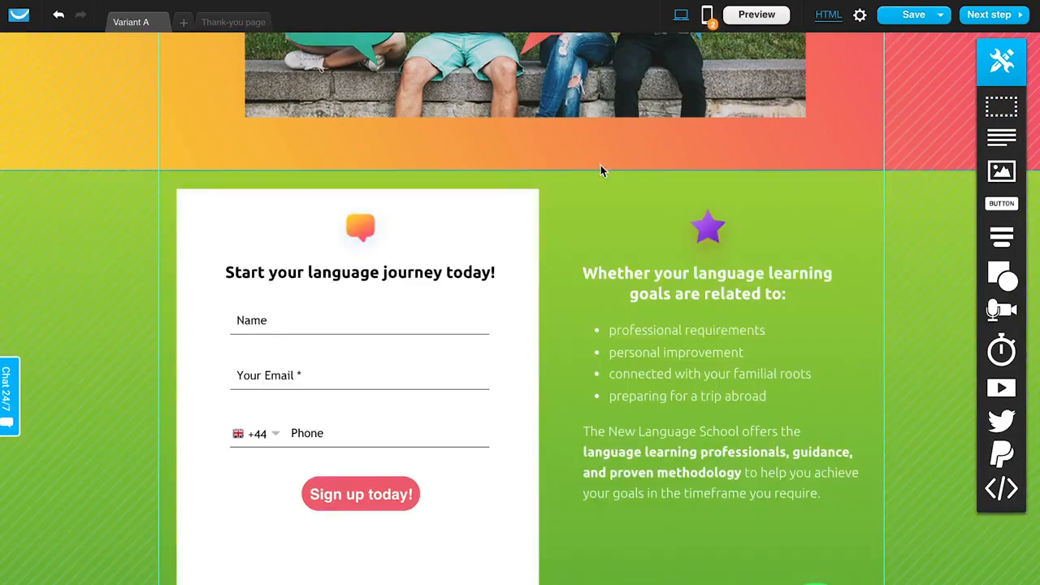
- Move the green signup section's top edge up slightly and extend its bottom edge downward
left_click_drag(519, 171, 518, 147)
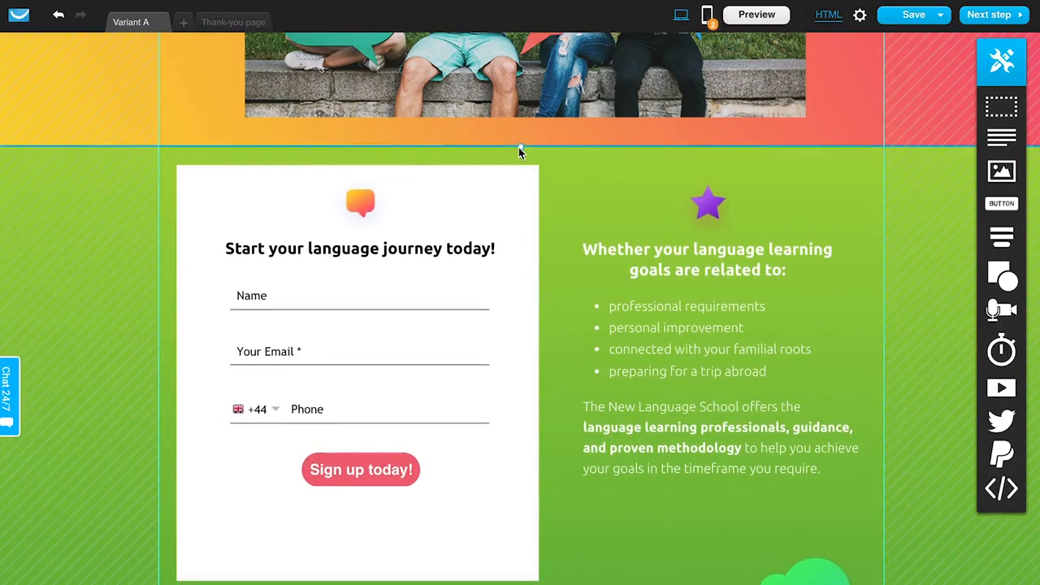
scroll(908, 282, "down", 2)
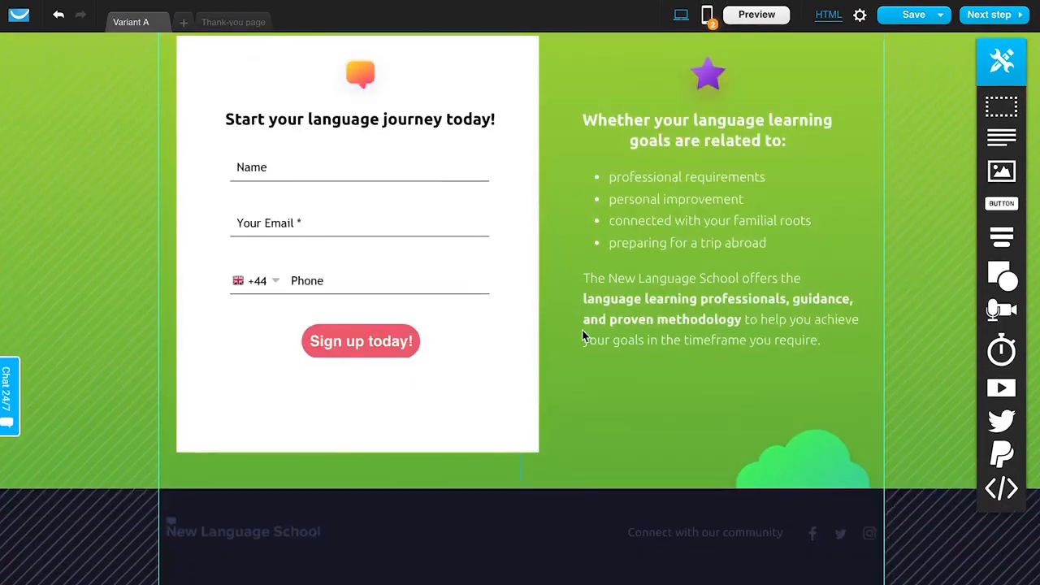
scroll(582, 329, "up", 6)
scroll(582, 329, "down", 3)
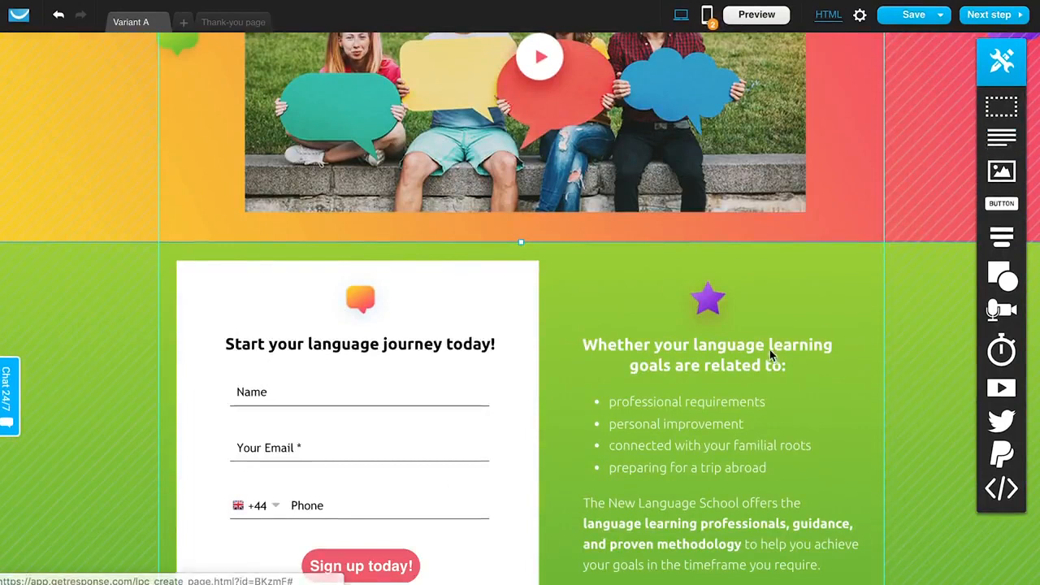
scroll(743, 347, "down", 4)
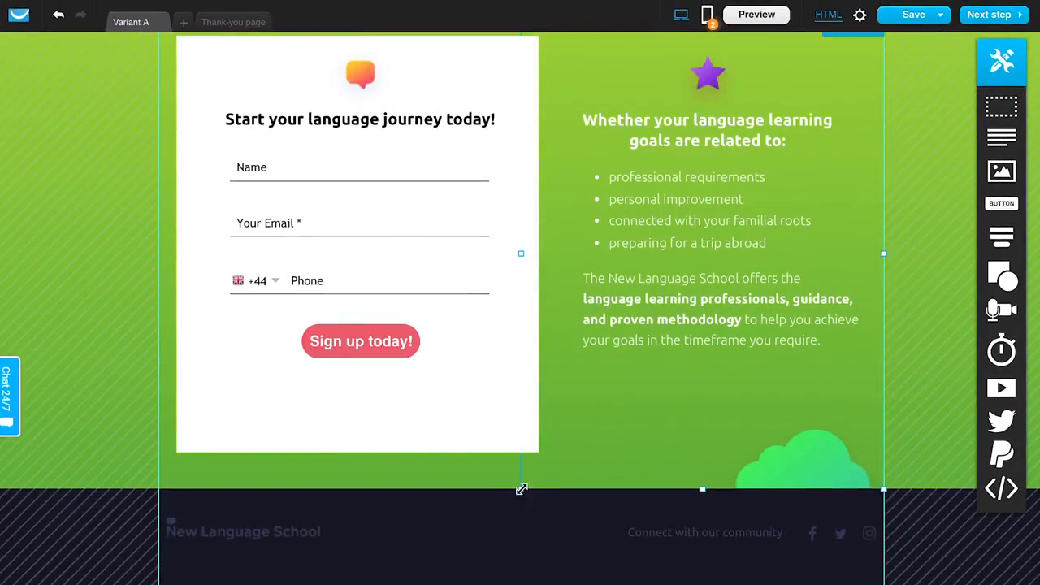
left_click_drag(522, 496, 518, 584)
- Try adding a text box below the signup form, then delete it
scroll(593, 461, "down", 2)
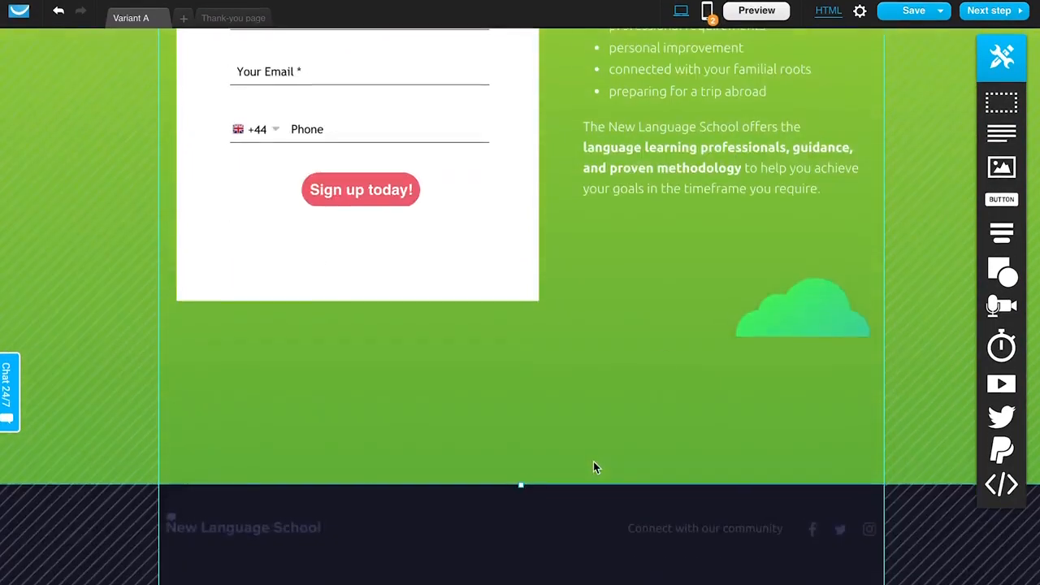
left_click_drag(789, 242, 373, 366)
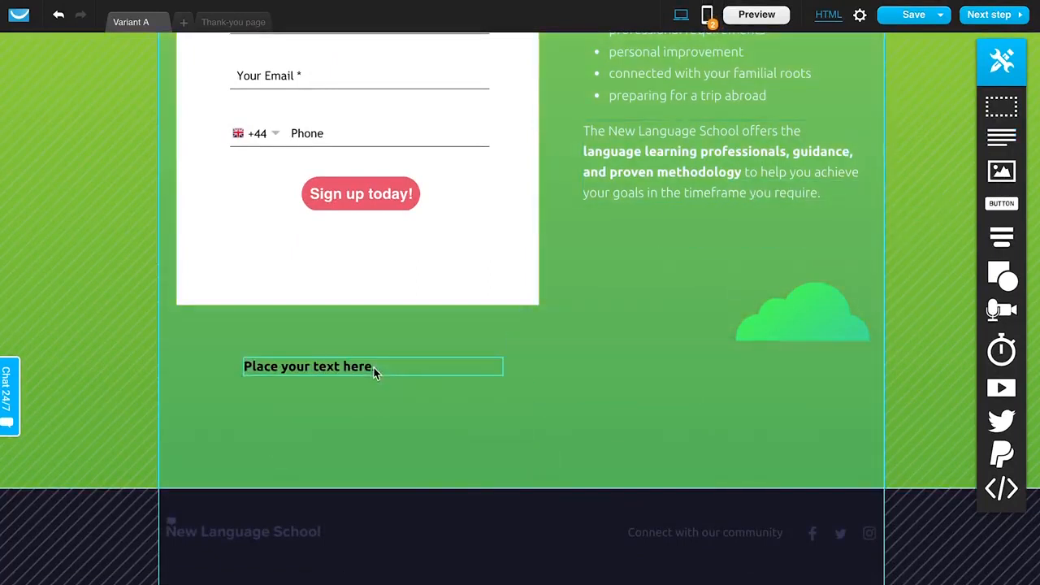
double_click(347, 367)
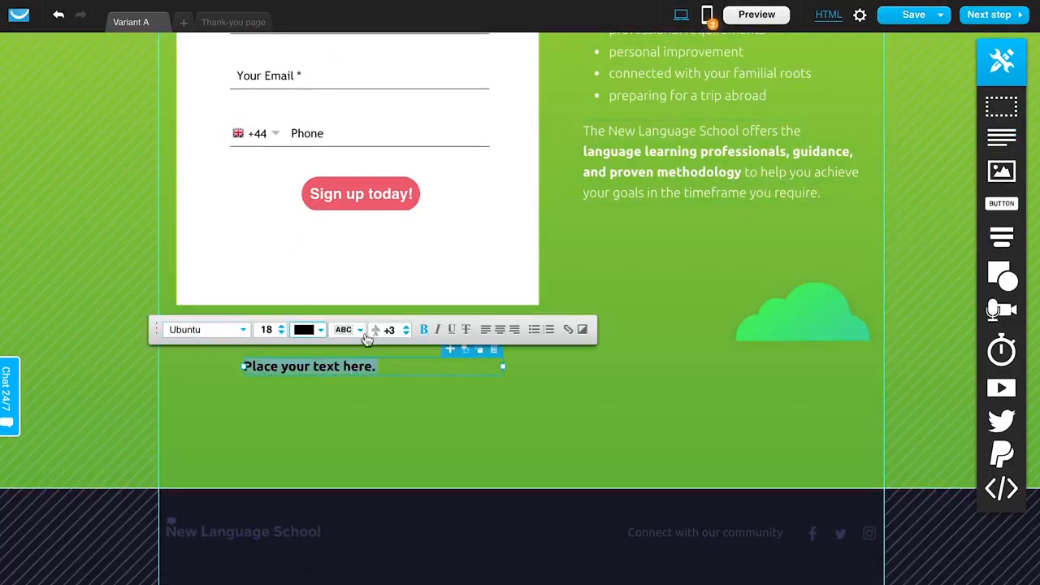
left_click(506, 411)
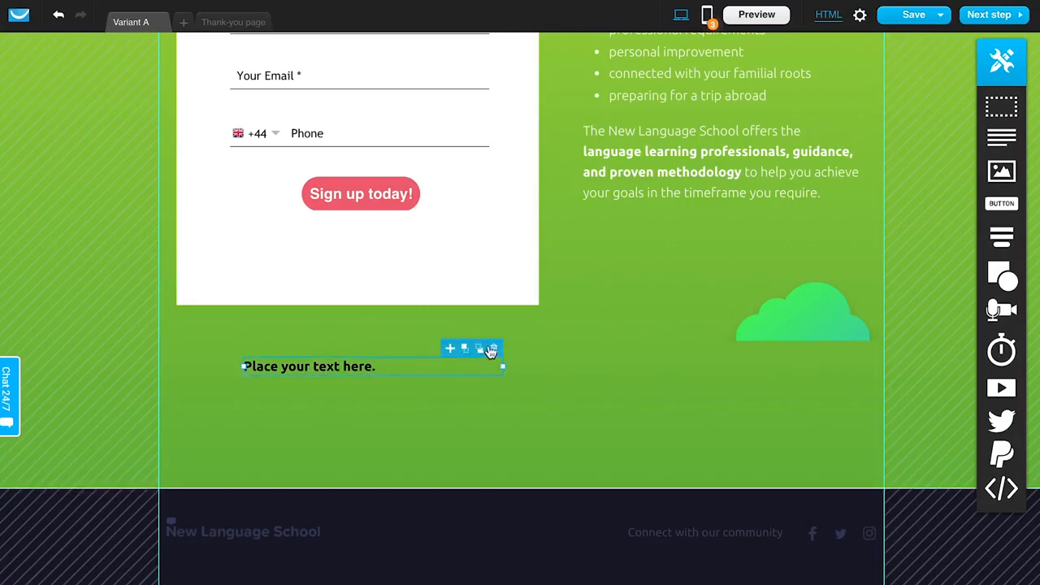
left_click(494, 350)
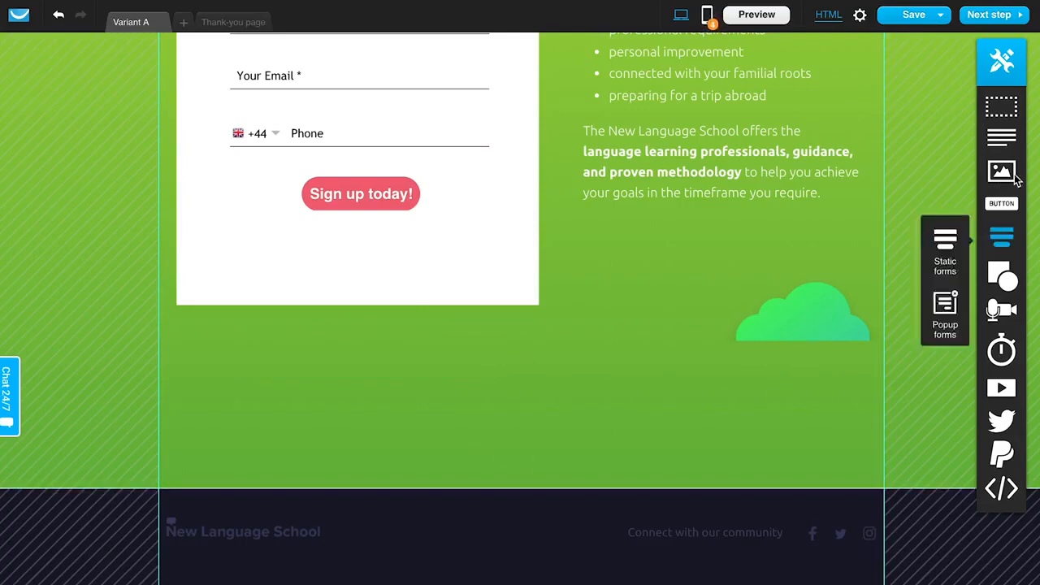
- Try placing an image below the signup form, repositioning it, then delete it
left_click_drag(999, 177, 487, 418)
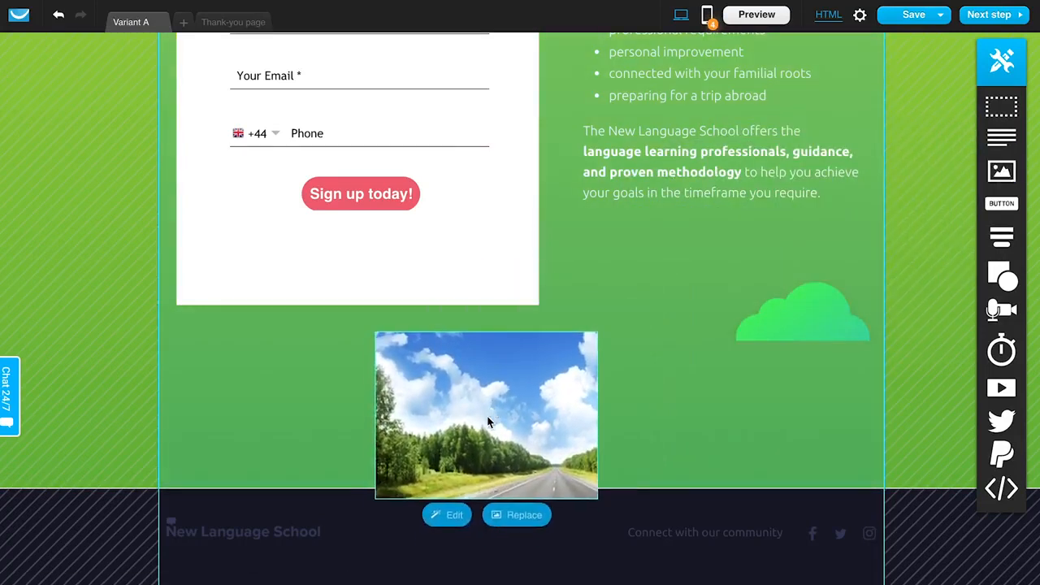
left_click(285, 448)
left_click_drag(520, 488, 520, 525)
left_click_drag(512, 417, 543, 411)
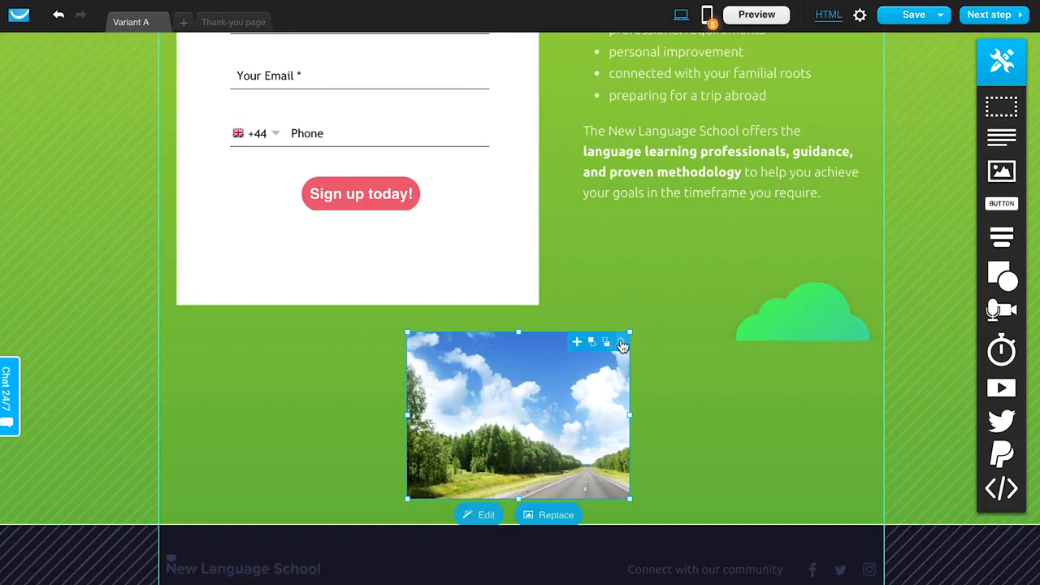
left_click(621, 344)
- Add a button below the signup form and open its link settings
left_click_drag(1009, 207, 512, 441)
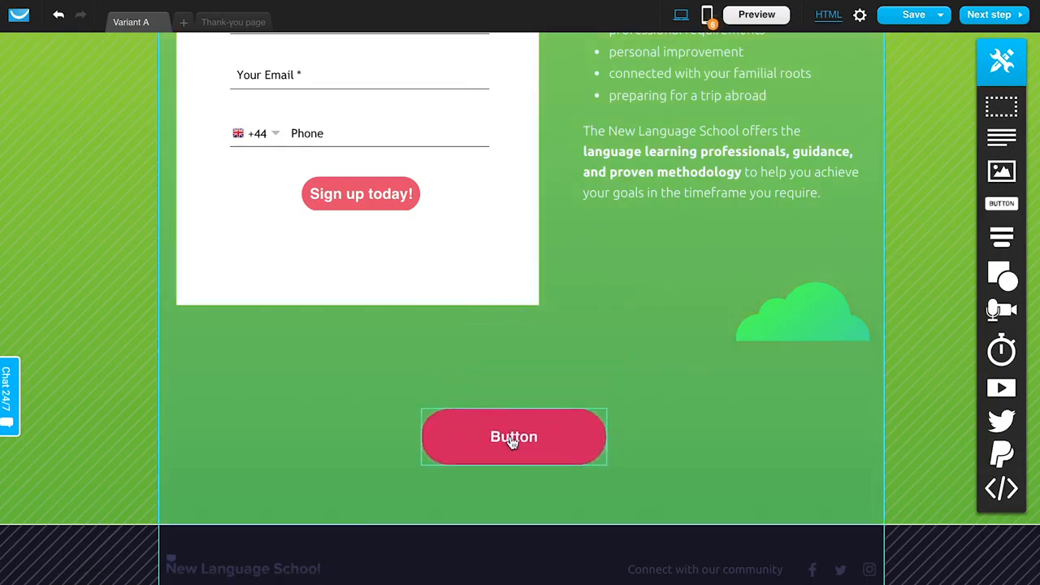
double_click(533, 420)
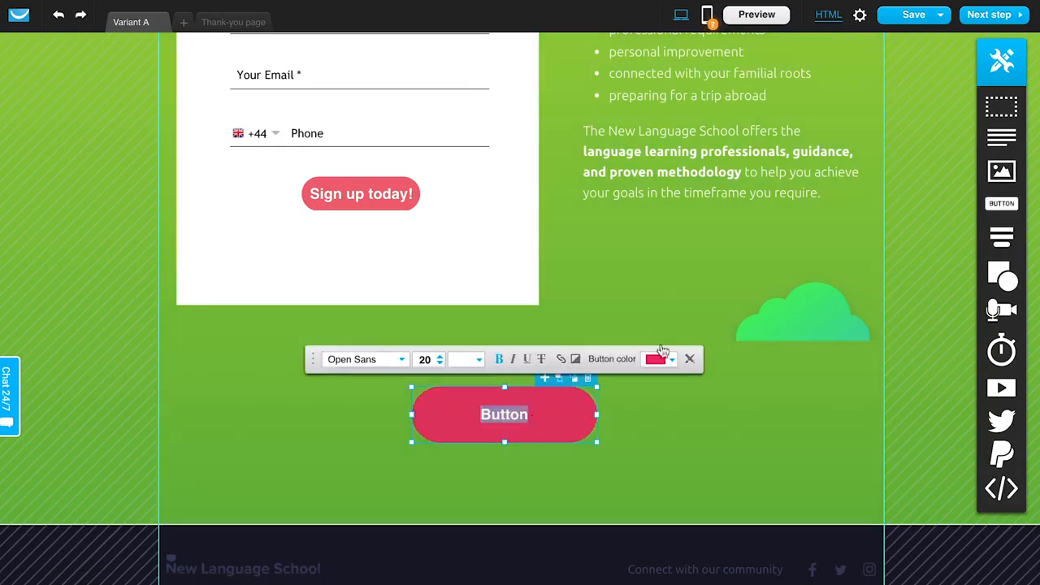
left_click(559, 360)
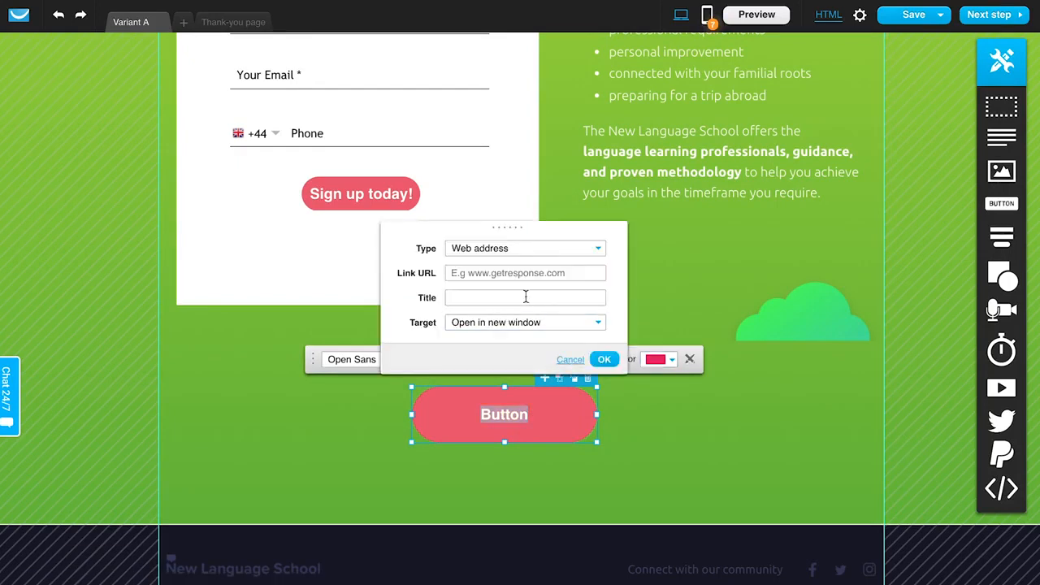
- Set the button link to Section 1, switch the link type back to Web address, and cancel
left_click(508, 249)
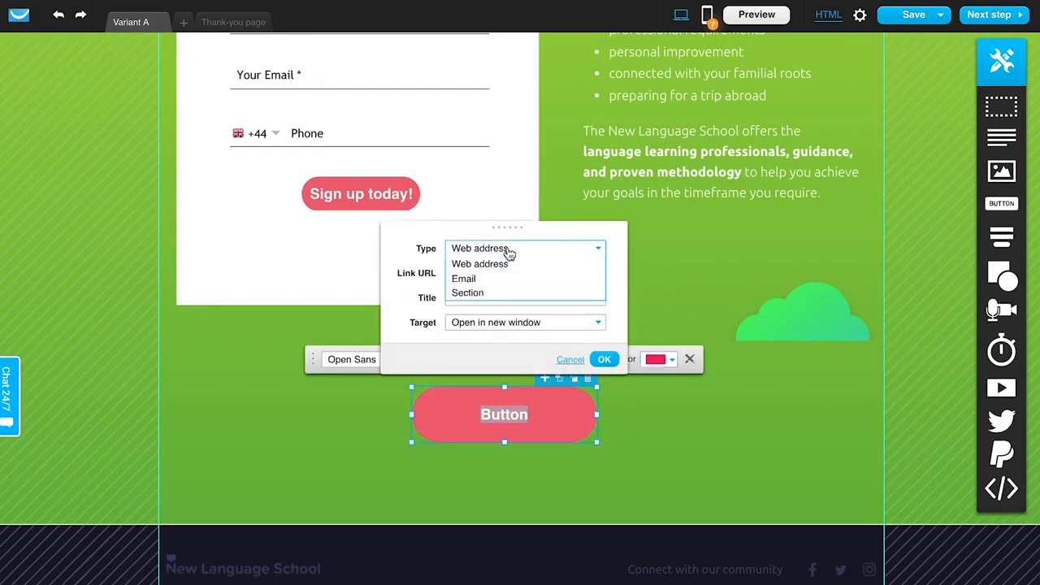
left_click(469, 294)
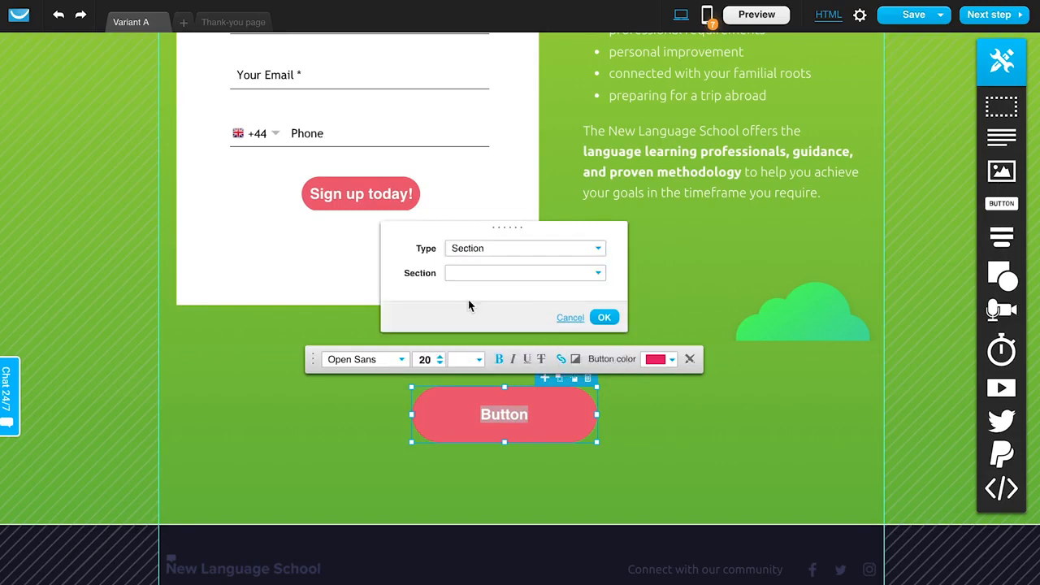
scroll(347, 297, "up", 5)
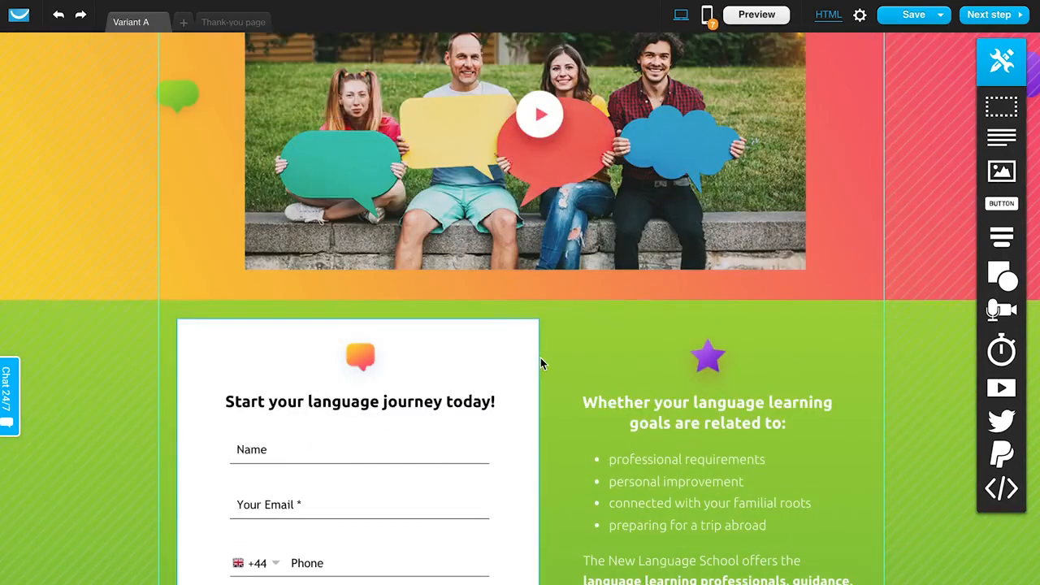
scroll(540, 361, "down", 5)
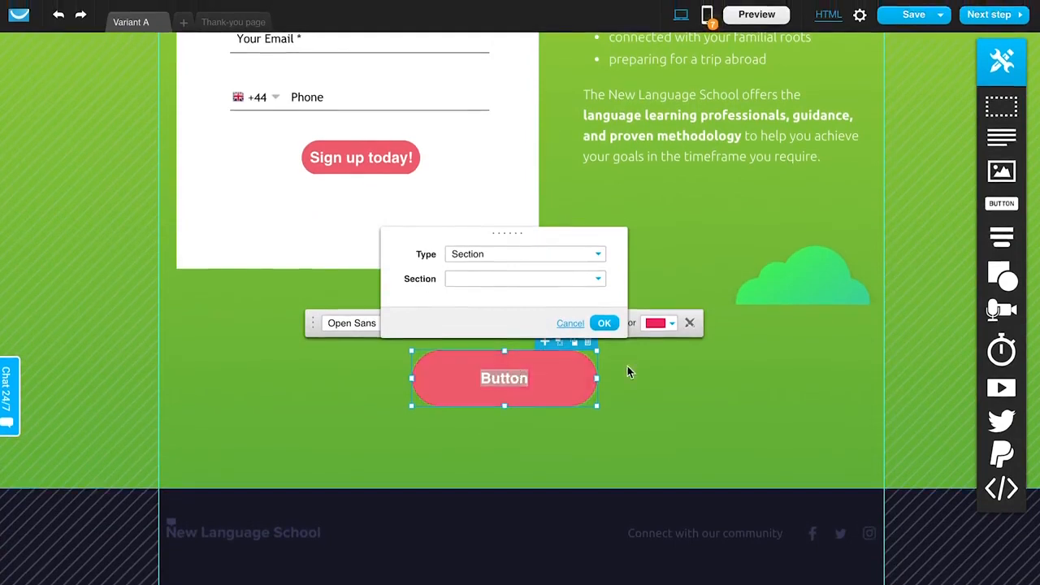
left_click(483, 255)
left_click(504, 257)
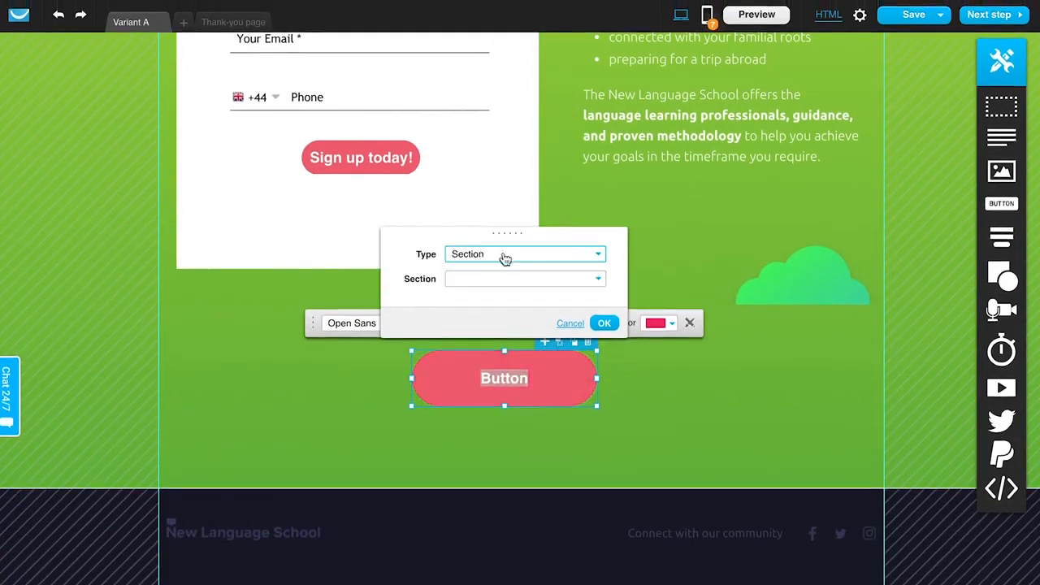
left_click(484, 279)
left_click(474, 297)
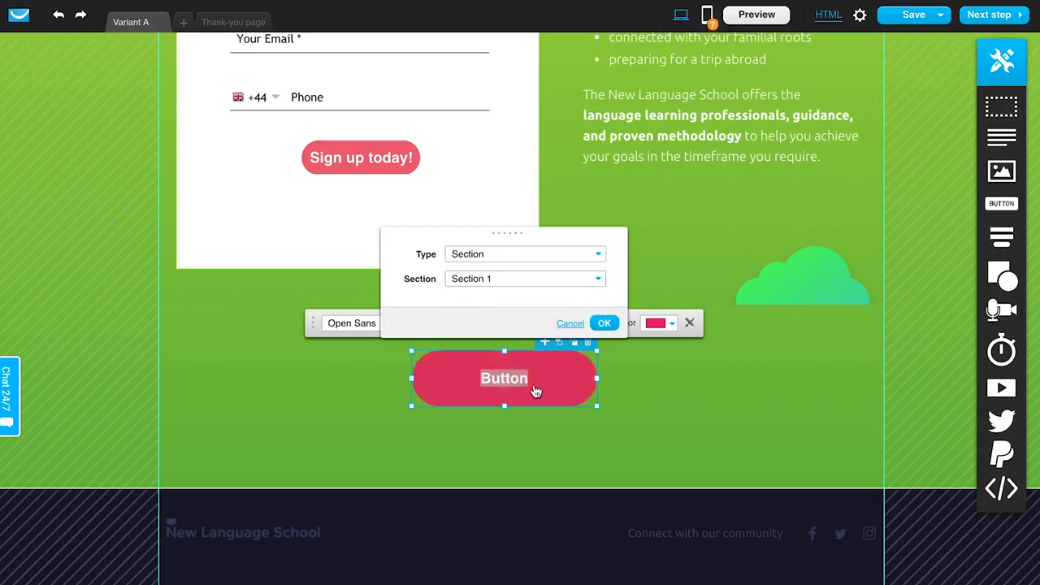
scroll(555, 394, "up", 10)
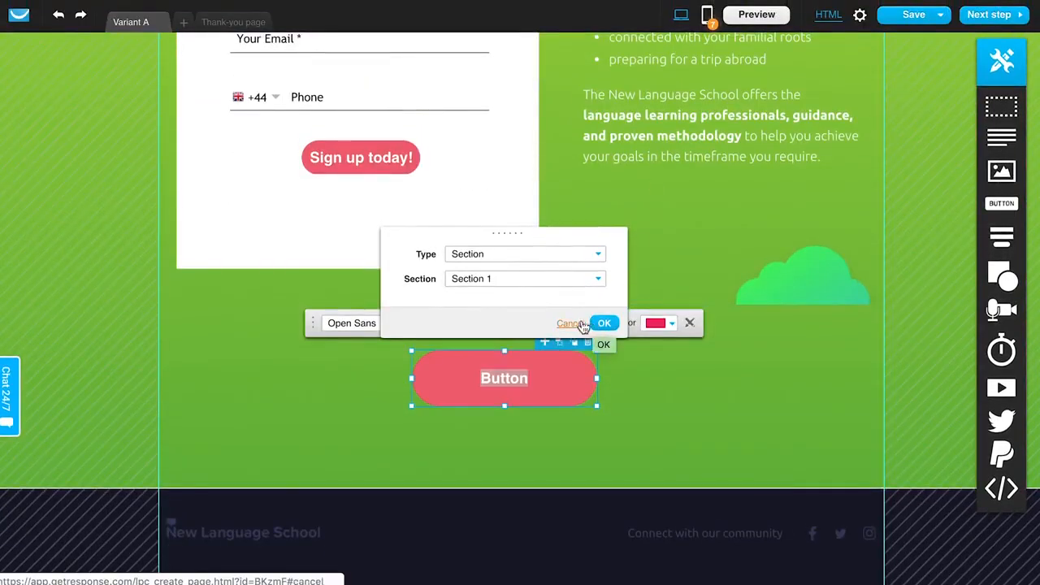
left_click(559, 255)
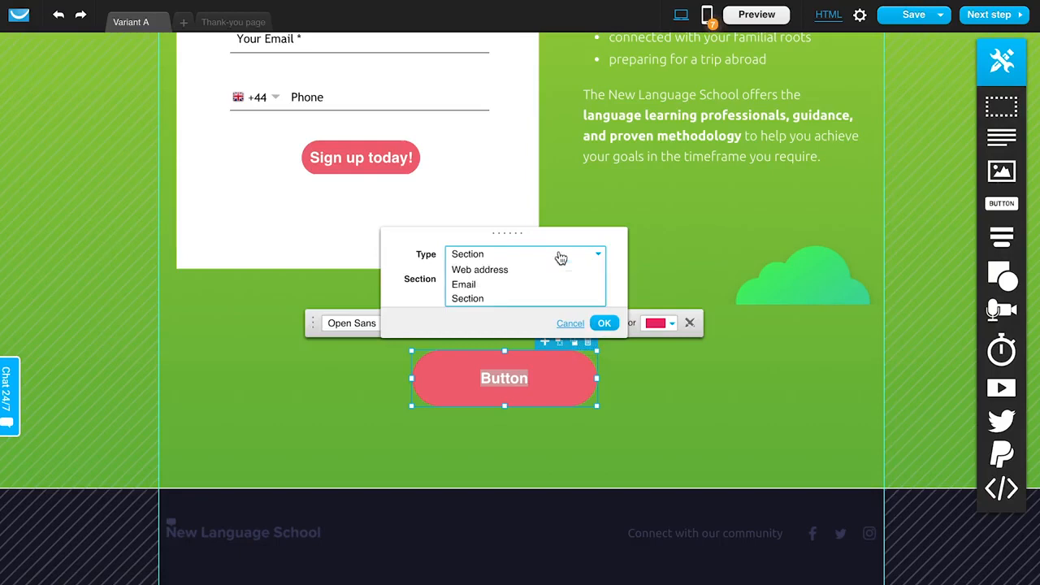
left_click(497, 269)
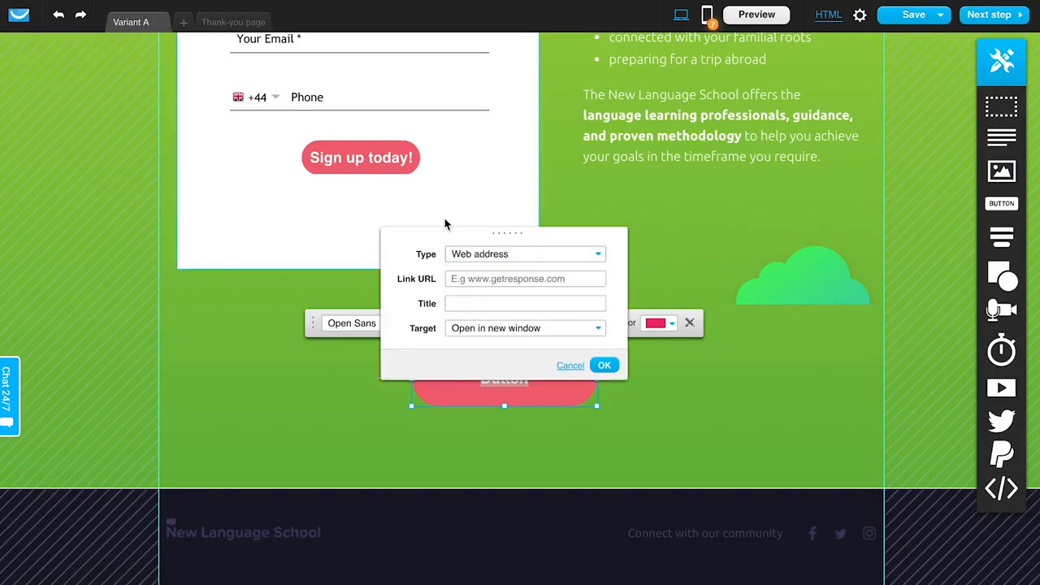
left_click(571, 366)
- Delete the added button
left_click(649, 372)
left_click(581, 357)
left_click(593, 343)
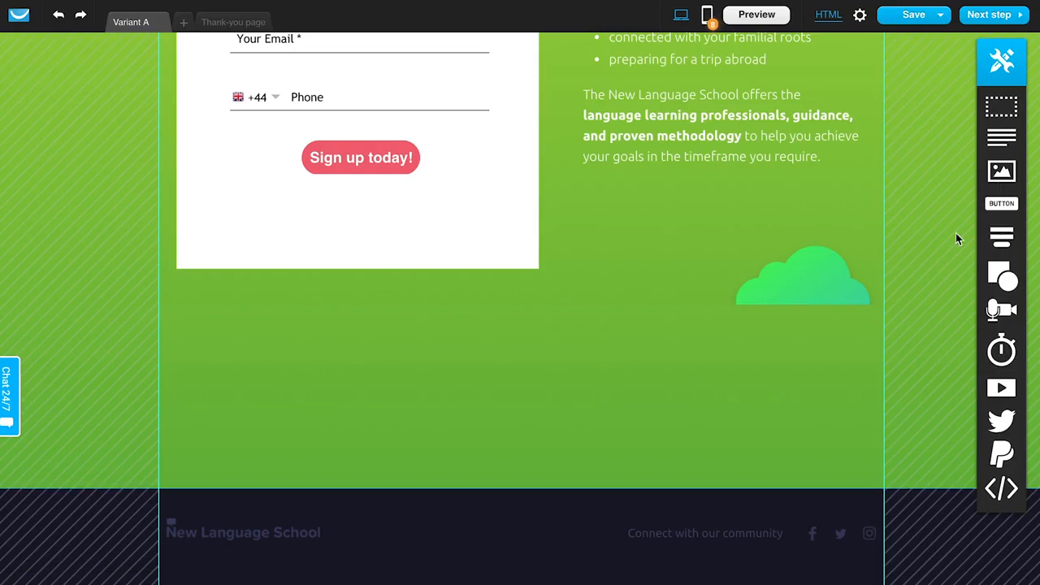
mouse_move(1005, 239)
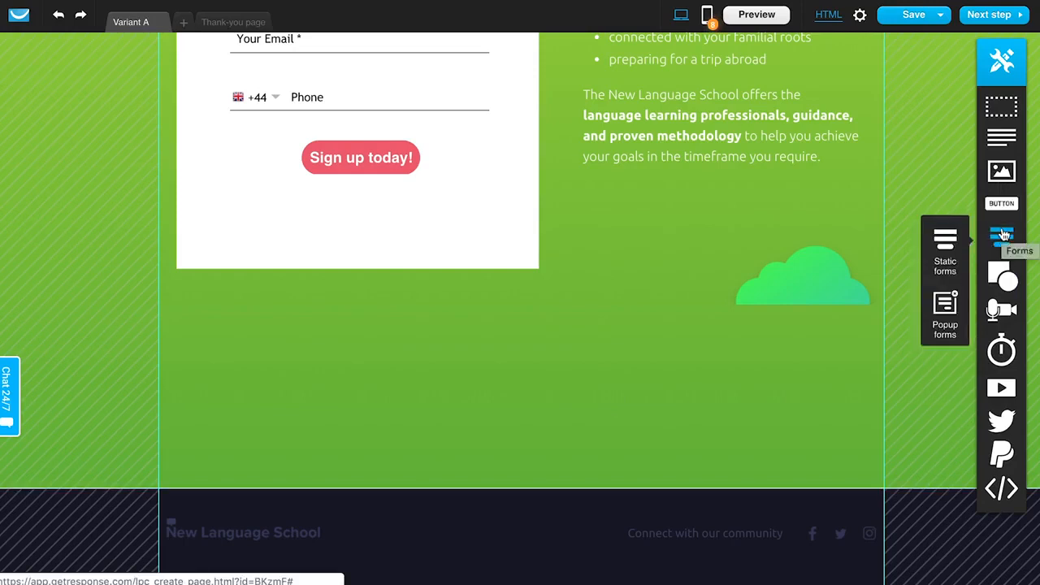
scroll(342, 208, "up", 2)
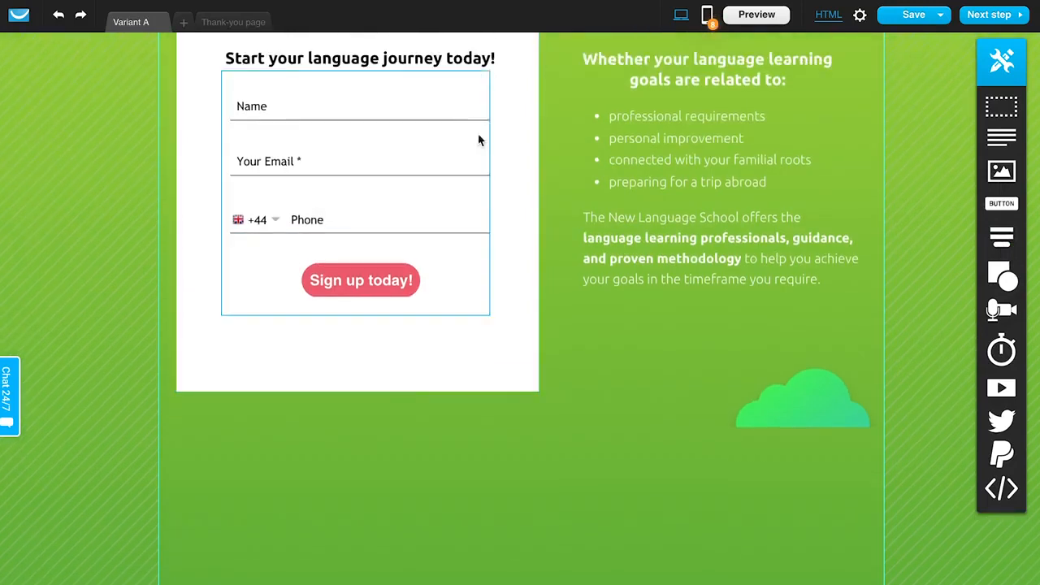
left_click(476, 84)
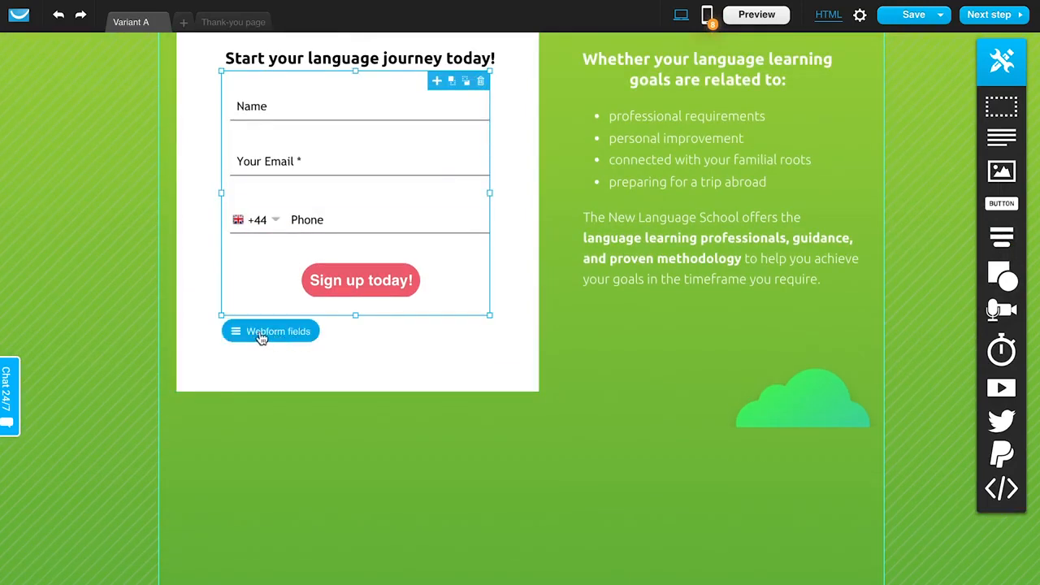
left_click(354, 347)
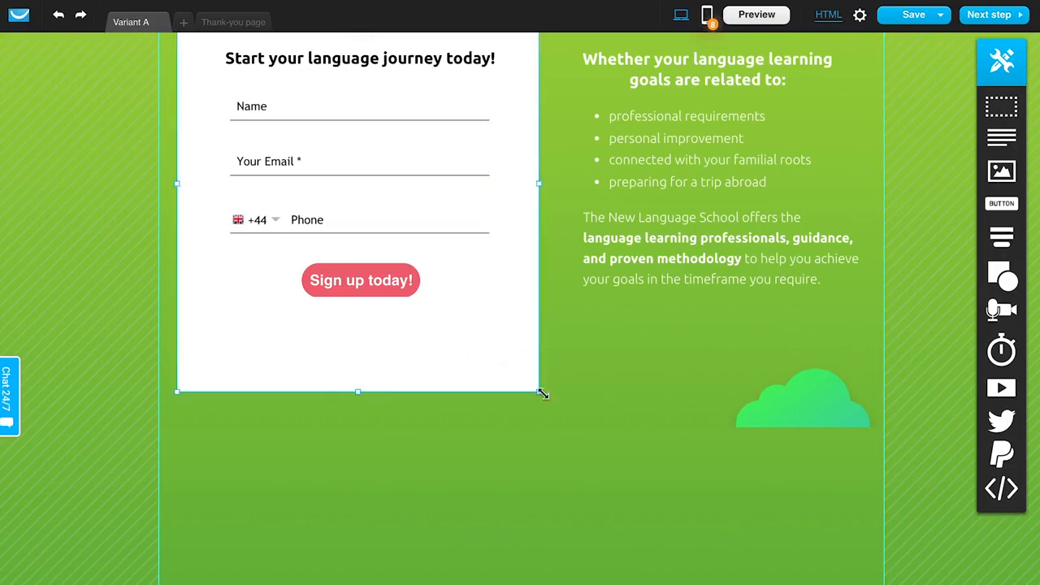
scroll(506, 416, "up", 1)
scroll(623, 416, "down", 3)
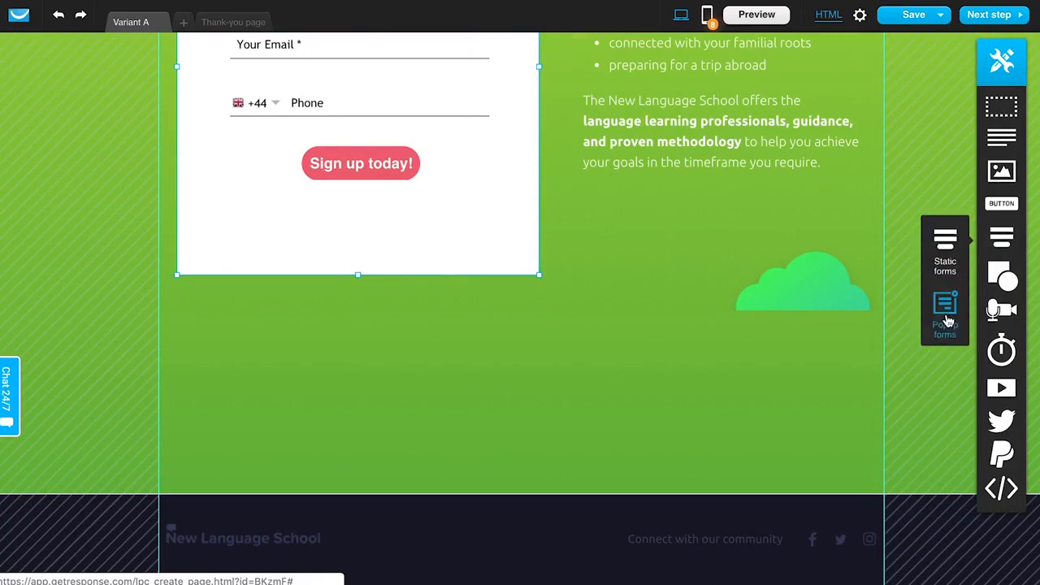
- Try adding an exit popup form below the signup box, inspect its heading and button, then delete its placeholder
left_click_drag(948, 311, 511, 377)
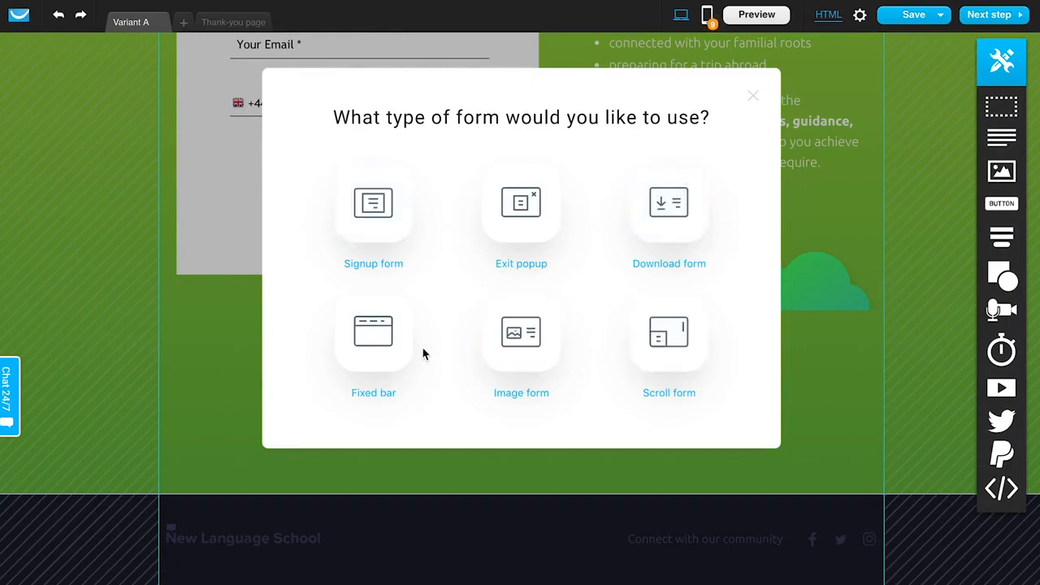
left_click(525, 230)
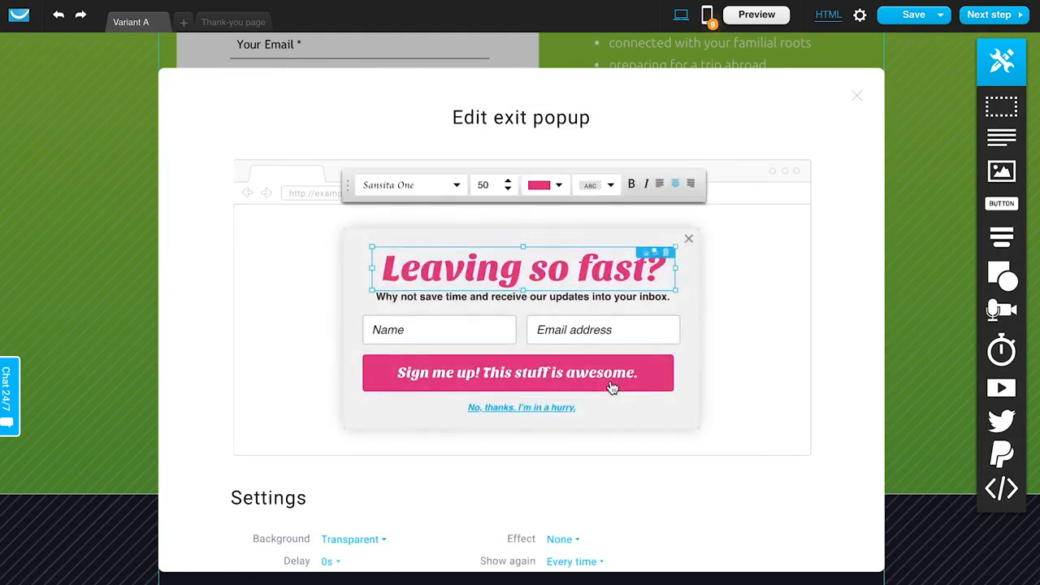
scroll(612, 388, "down", 3)
scroll(612, 388, "up", 3)
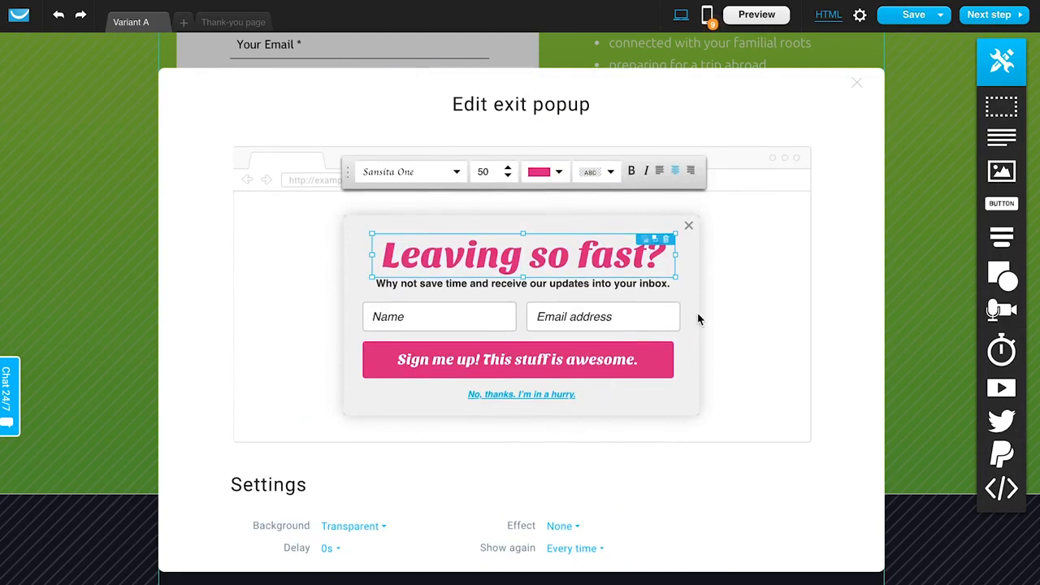
triple_click(491, 254)
left_click(462, 319)
left_click(528, 360)
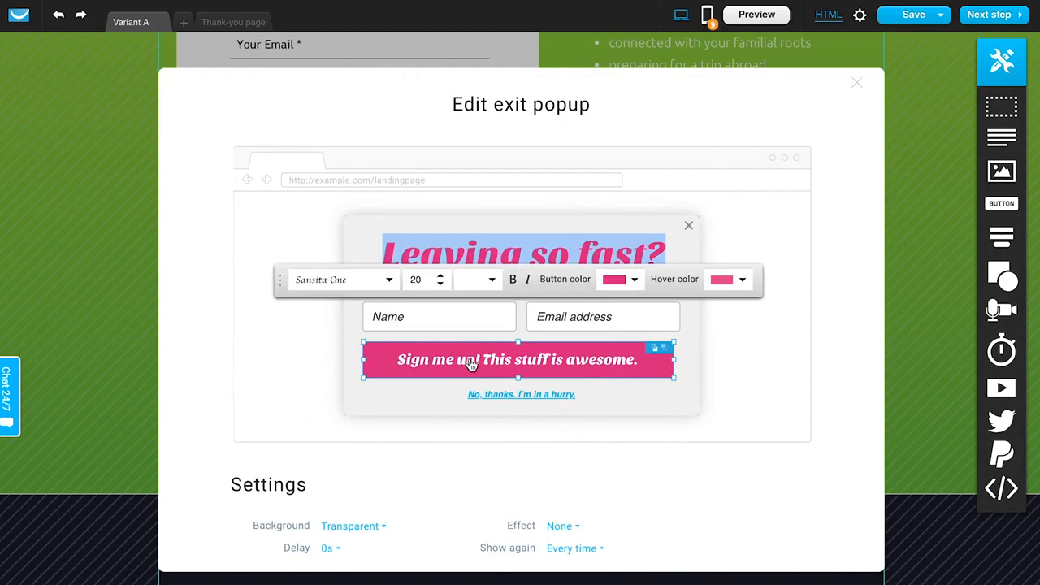
scroll(738, 490, "down", 1)
scroll(738, 490, "down", 2)
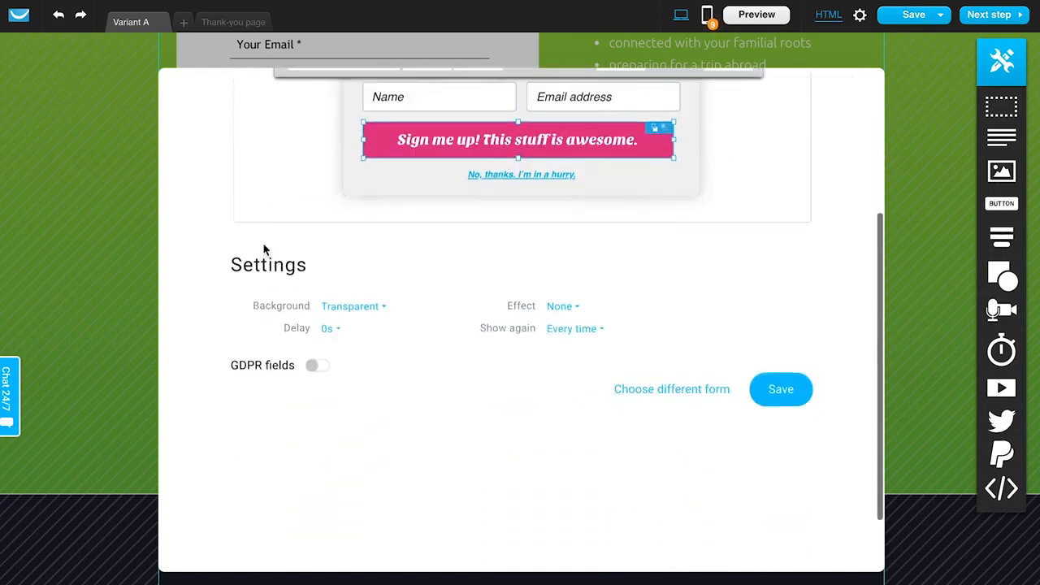
scroll(780, 232, "up", 4)
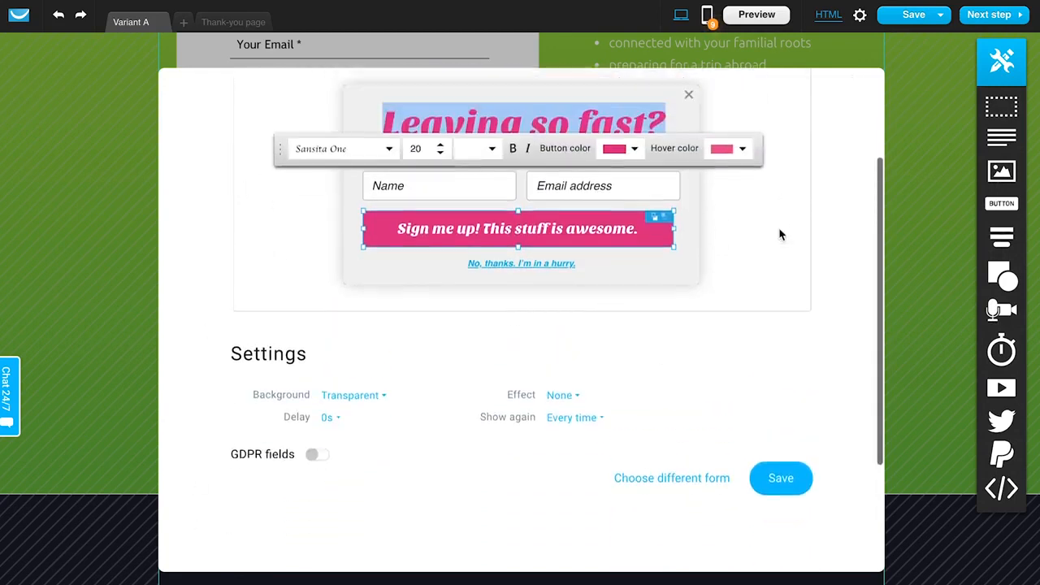
left_click(858, 98)
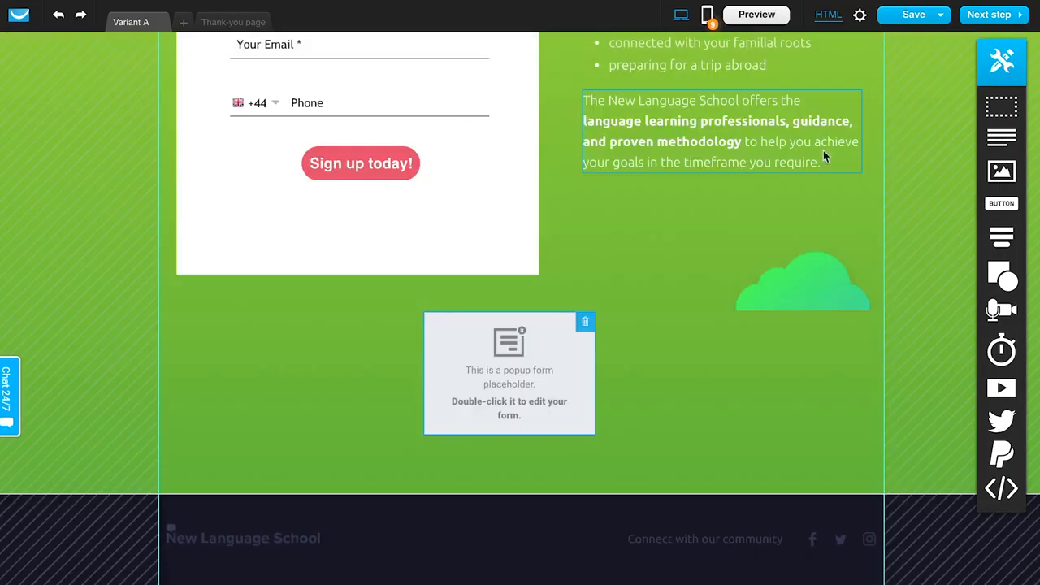
left_click(586, 324)
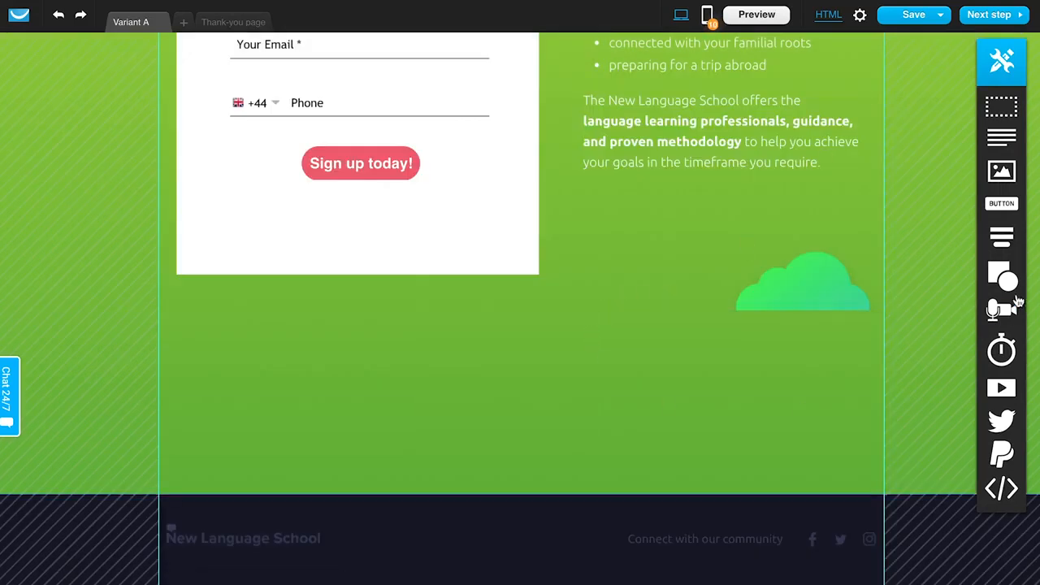
- Try adding a countdown timer set to Feb 8, 2019 3:29 PM, America/New_York time, then delete it
mouse_move(990, 279)
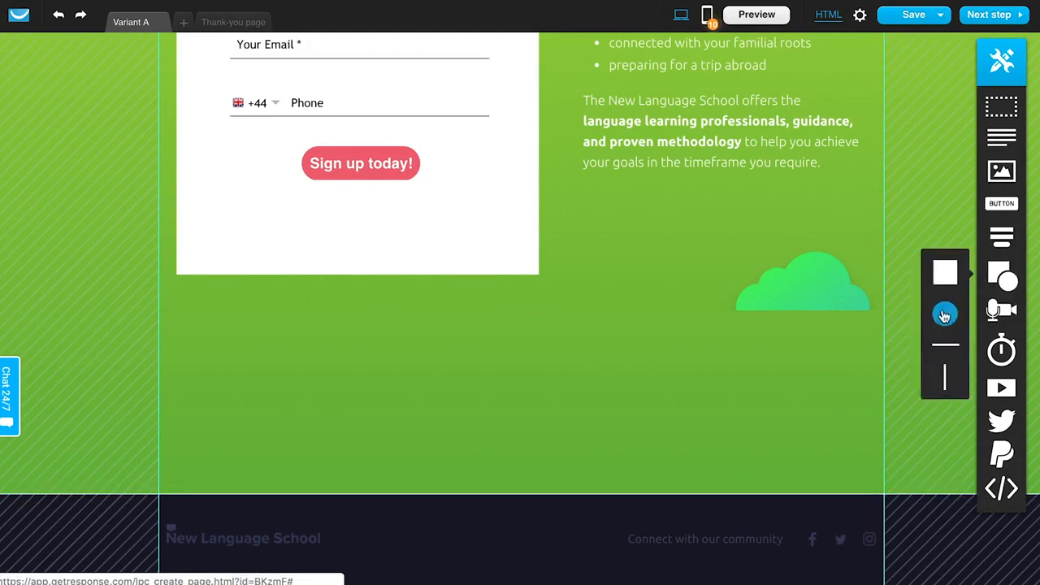
left_click_drag(1004, 358, 527, 377)
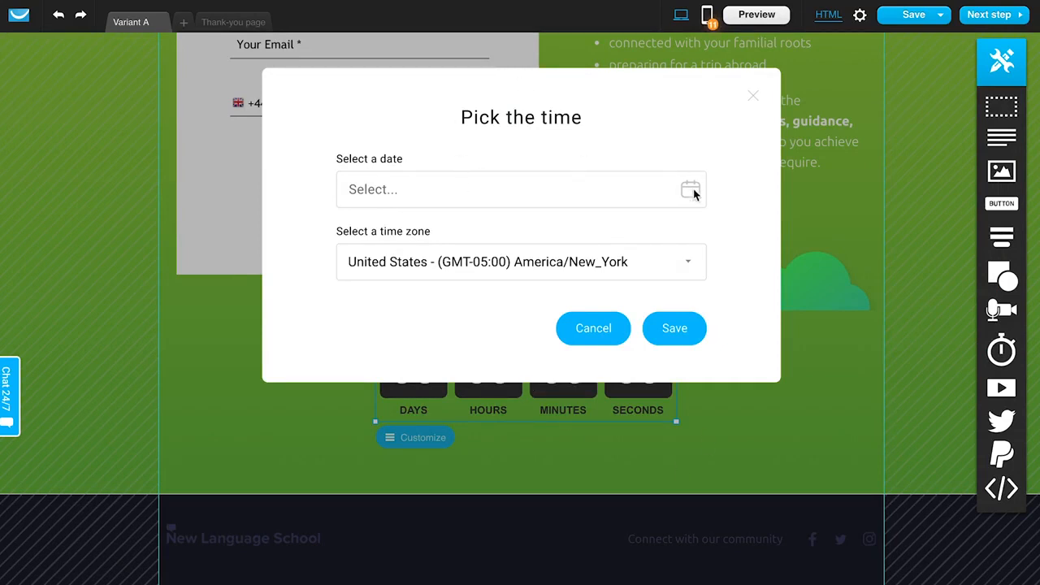
left_click(571, 182)
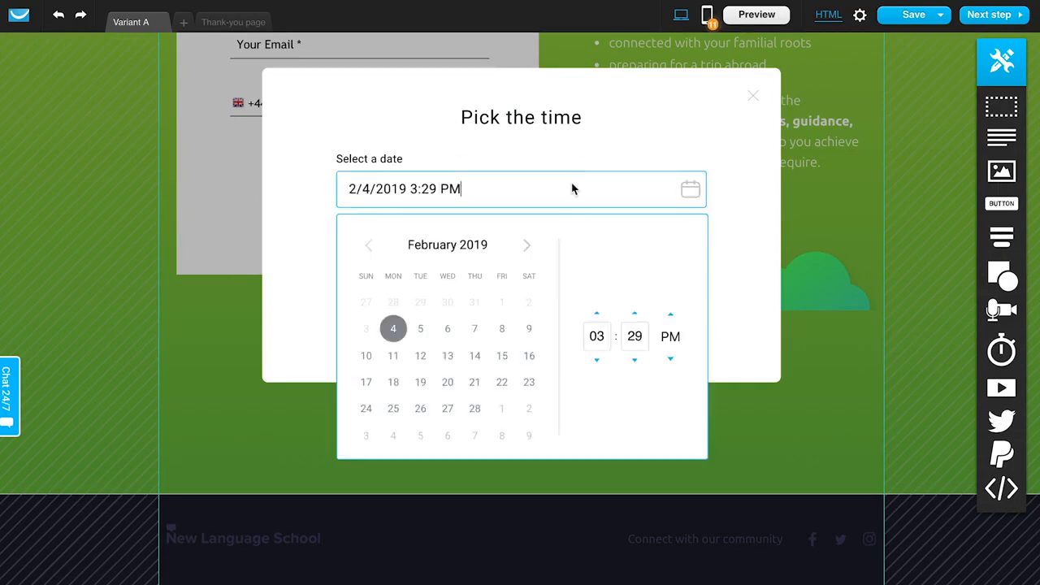
left_click(502, 328)
left_click(634, 149)
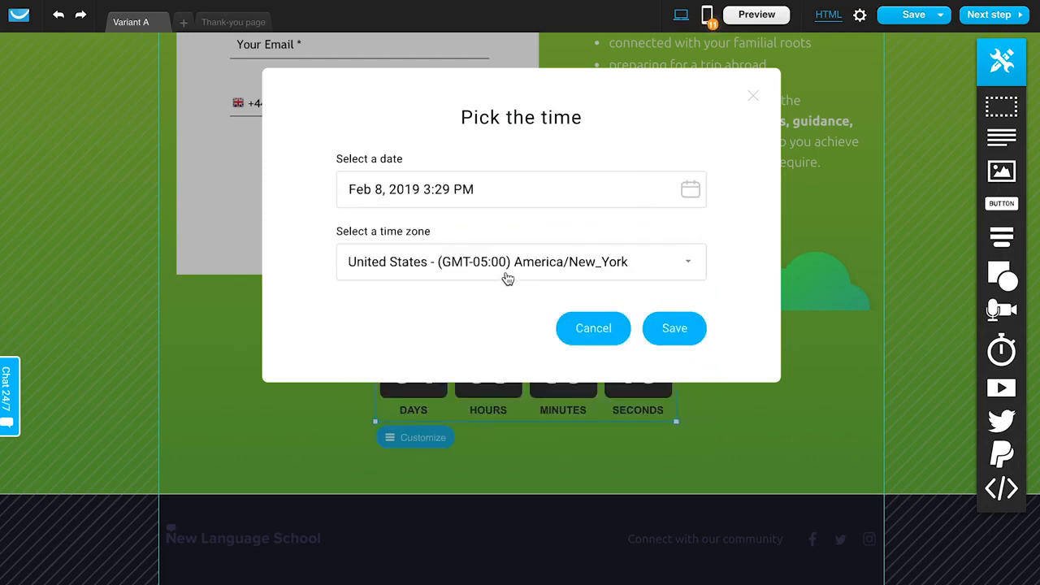
left_click(666, 329)
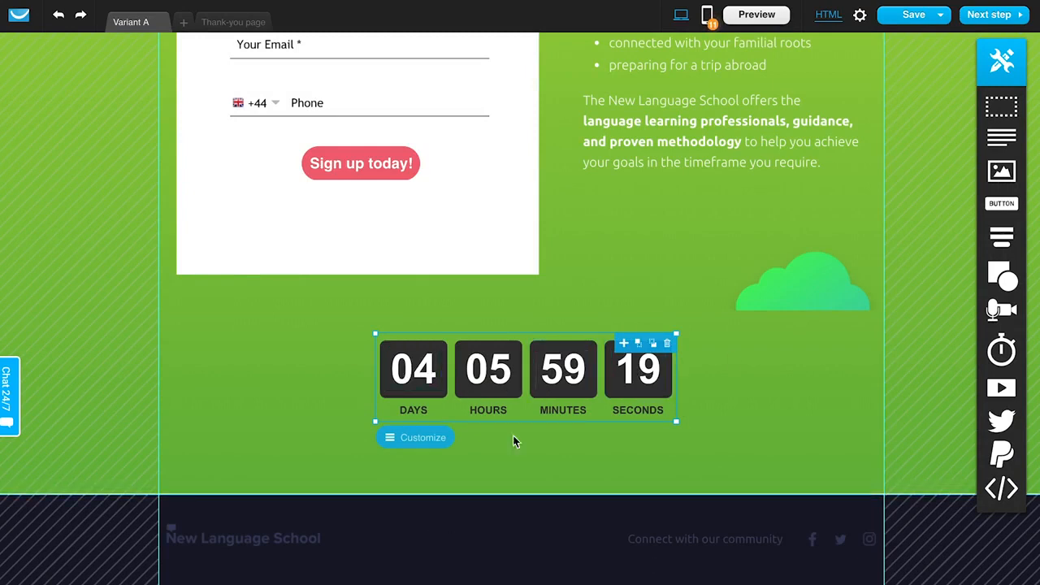
left_click(667, 345)
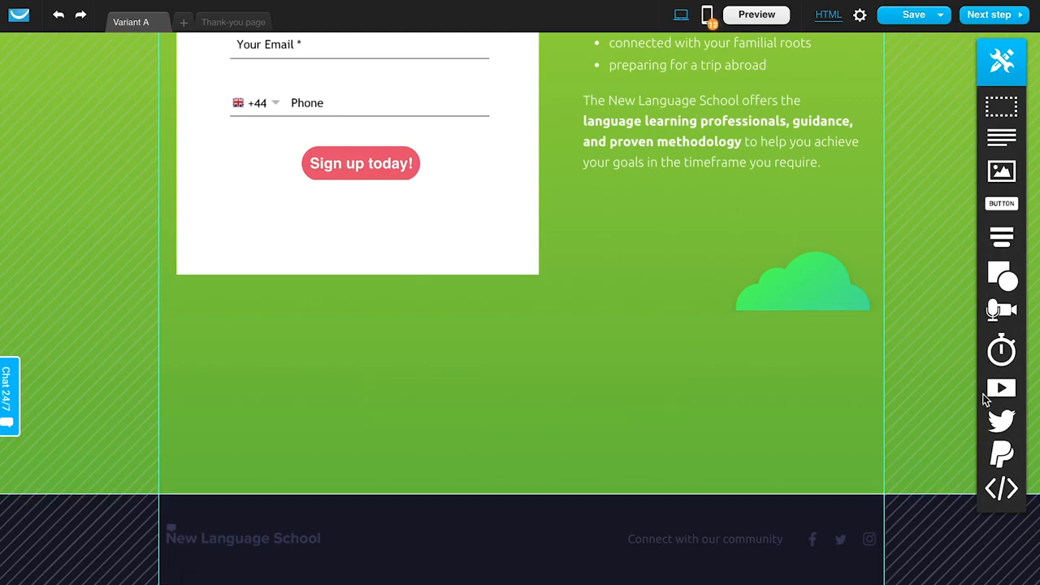
- Try placing a video below the signup box, then delete it
left_click_drag(999, 392, 591, 395)
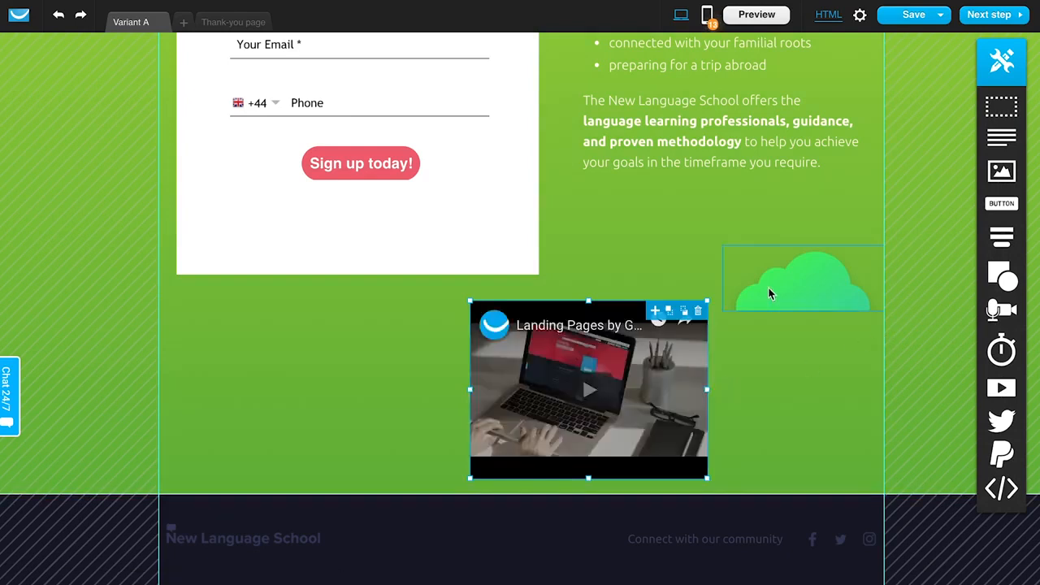
left_click(677, 398)
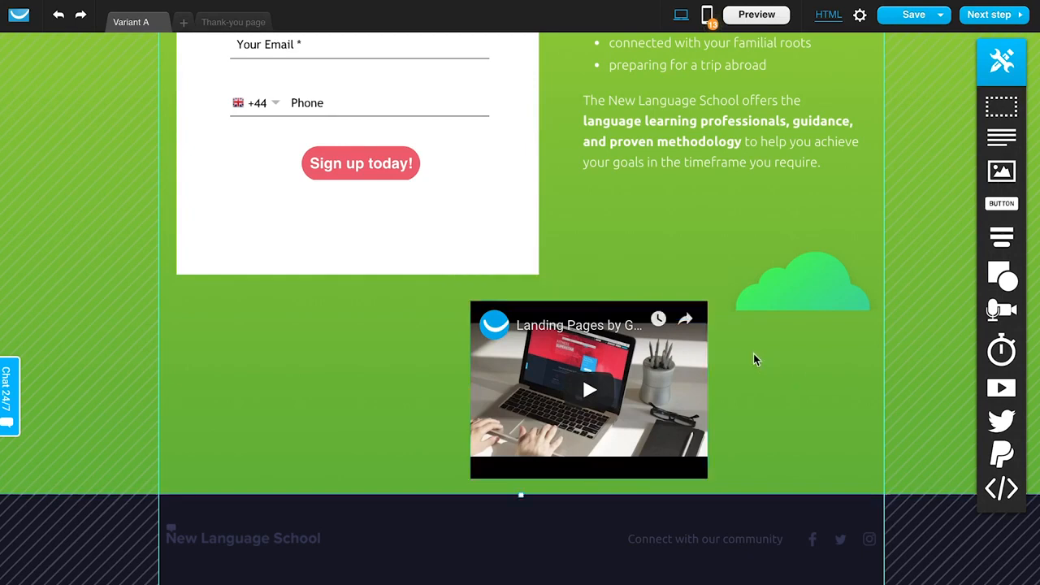
left_click(697, 310)
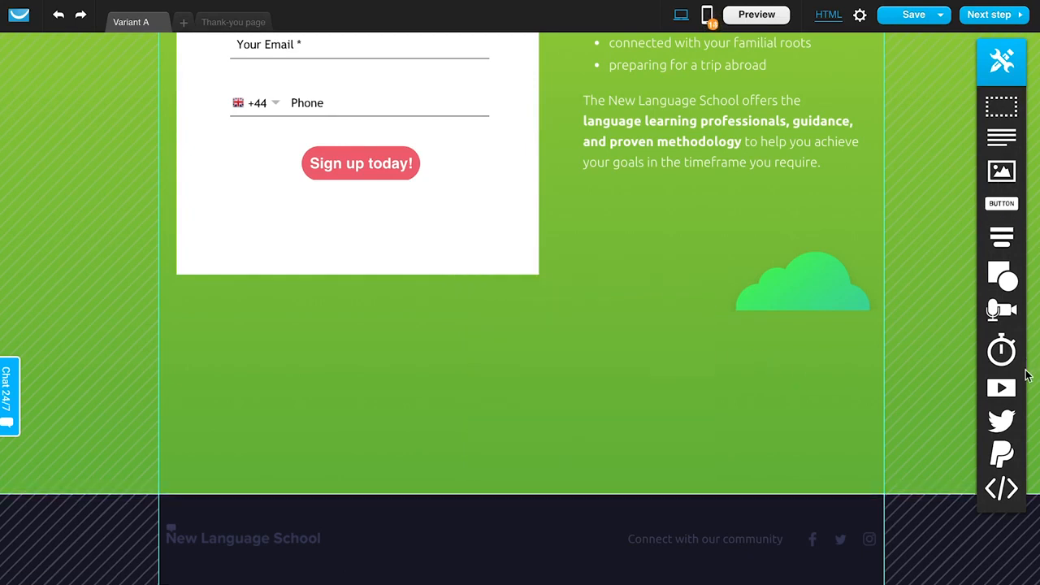
- Try adding a custom code block below the signup box, cancel the code editor and delete the block
mouse_move(1014, 422)
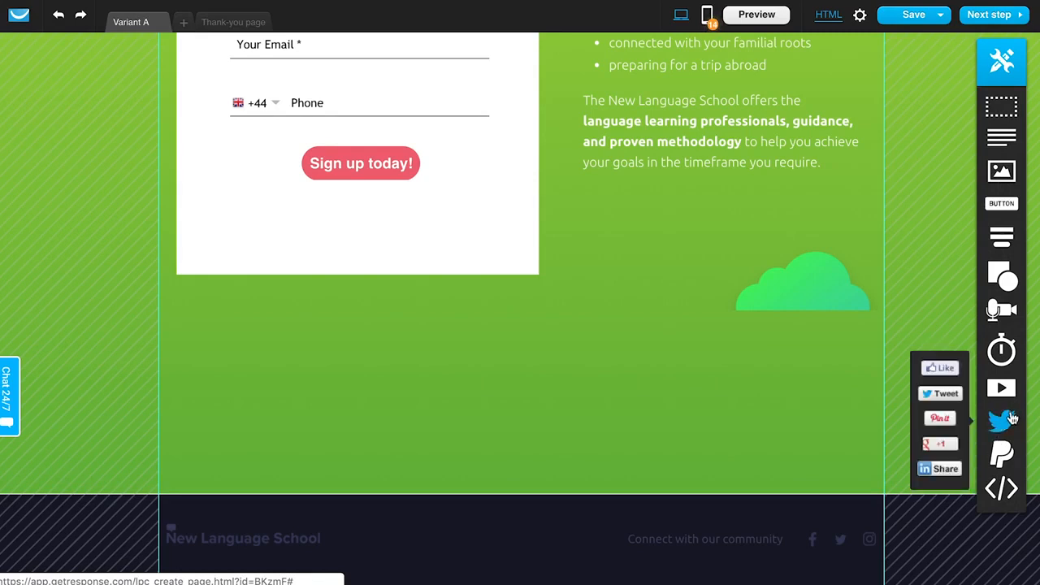
mouse_move(1007, 453)
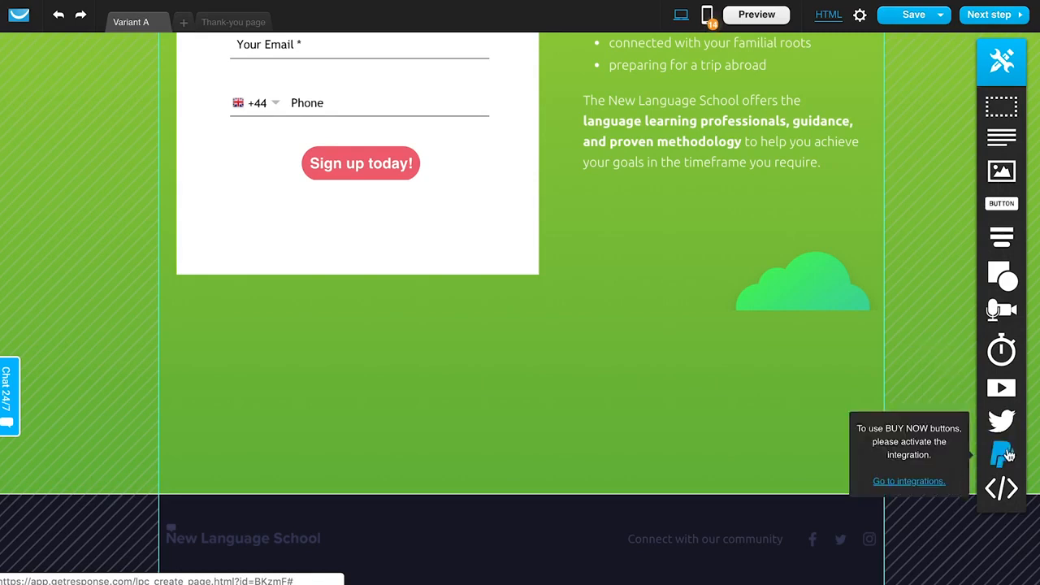
left_click_drag(1009, 492, 554, 372)
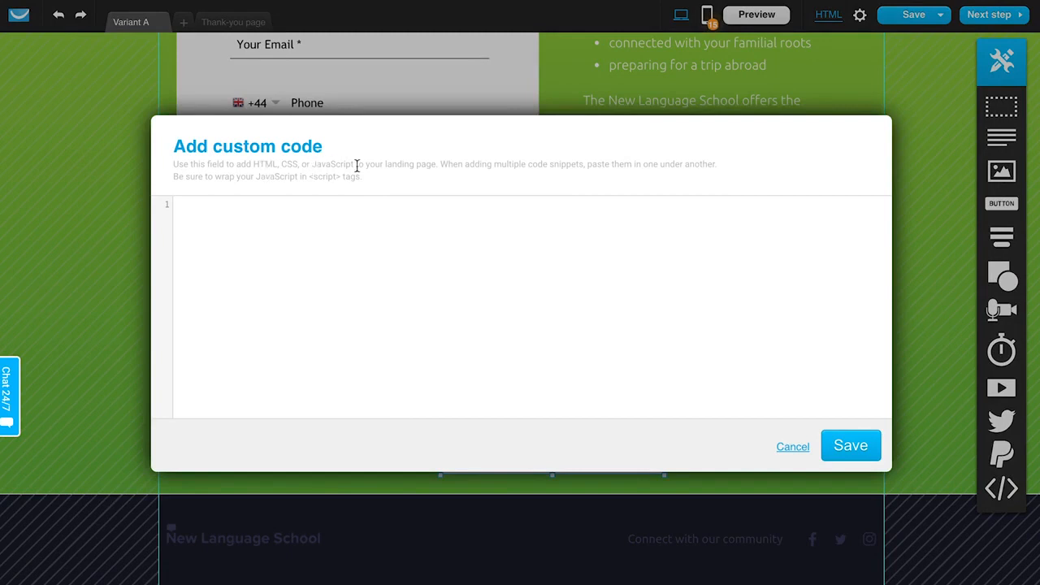
left_click(792, 446)
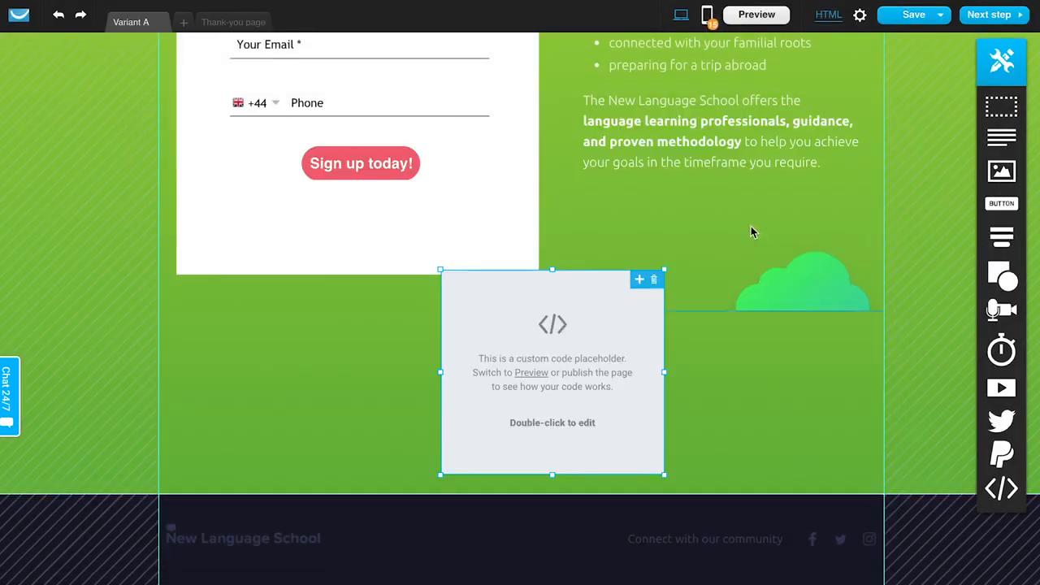
left_click(653, 280)
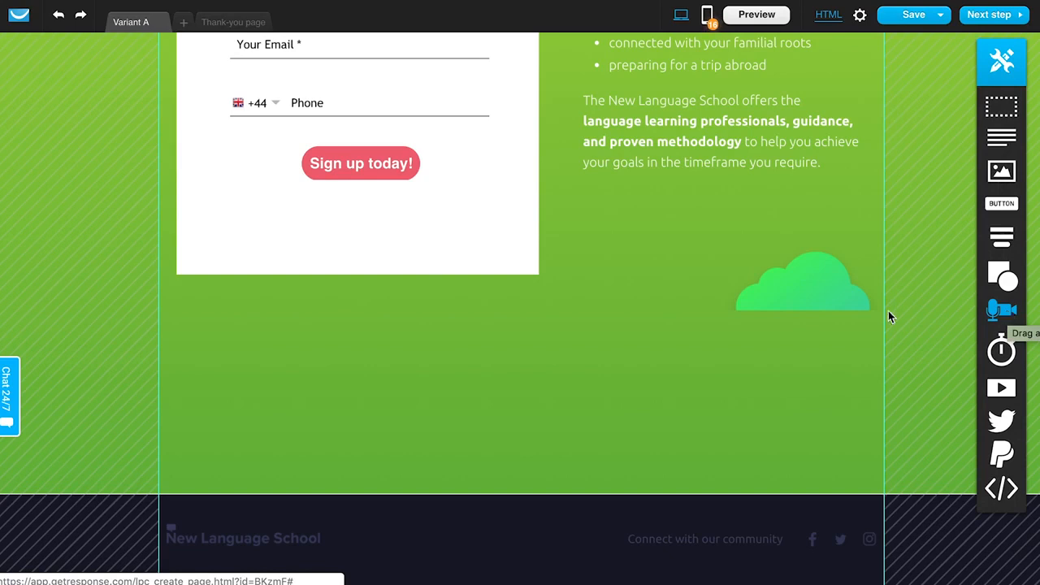
- Delete the white signup form box from the top section
scroll(664, 357, "up", 5)
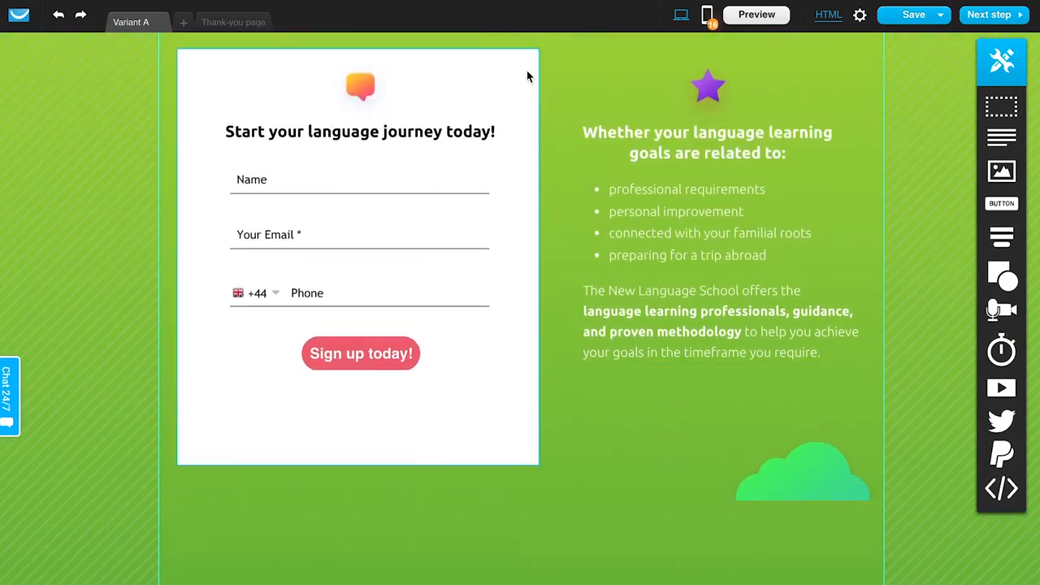
left_click(527, 76)
left_click(532, 57)
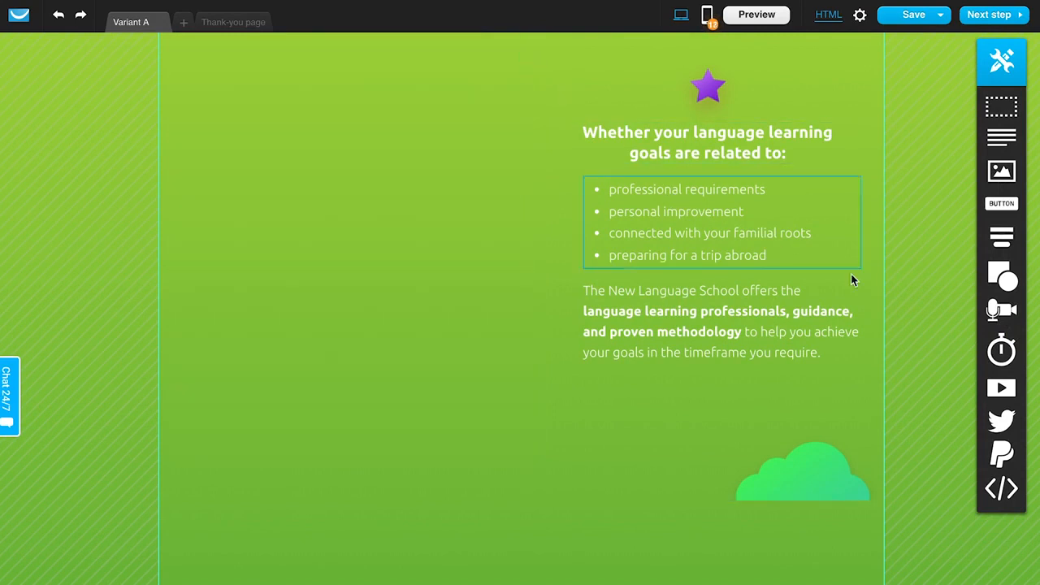
- Add a webinar signup form where the signup box was and open its heading for text editing
left_click_drag(1001, 310, 408, 202)
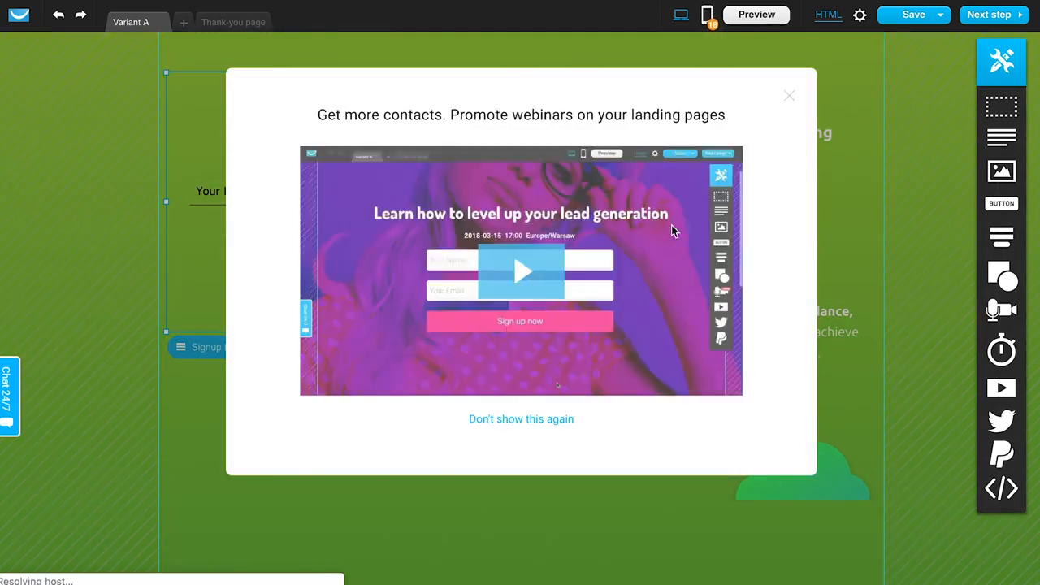
left_click(790, 100)
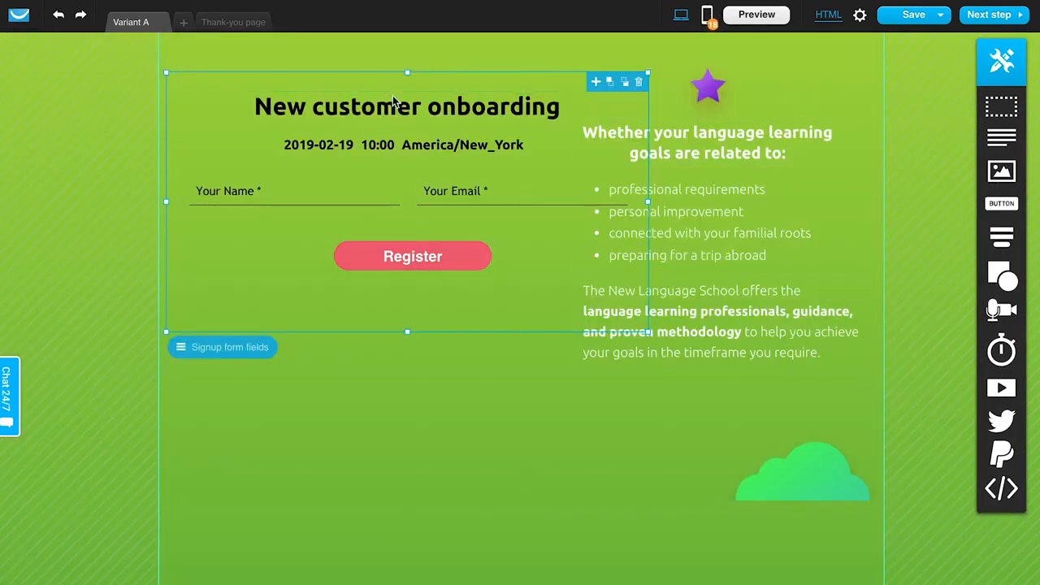
left_click(404, 119)
double_click(403, 118)
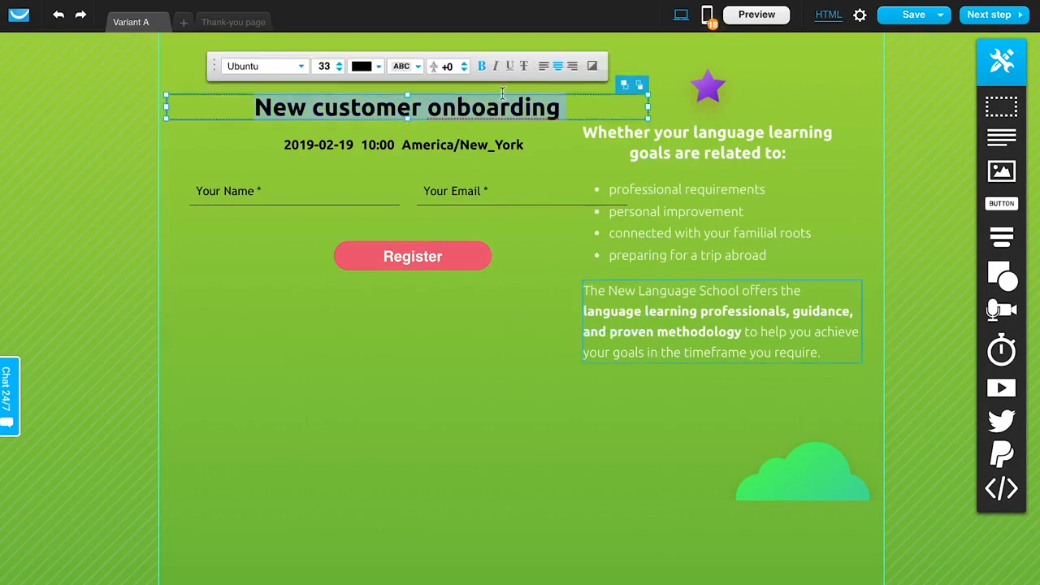
left_click(423, 415)
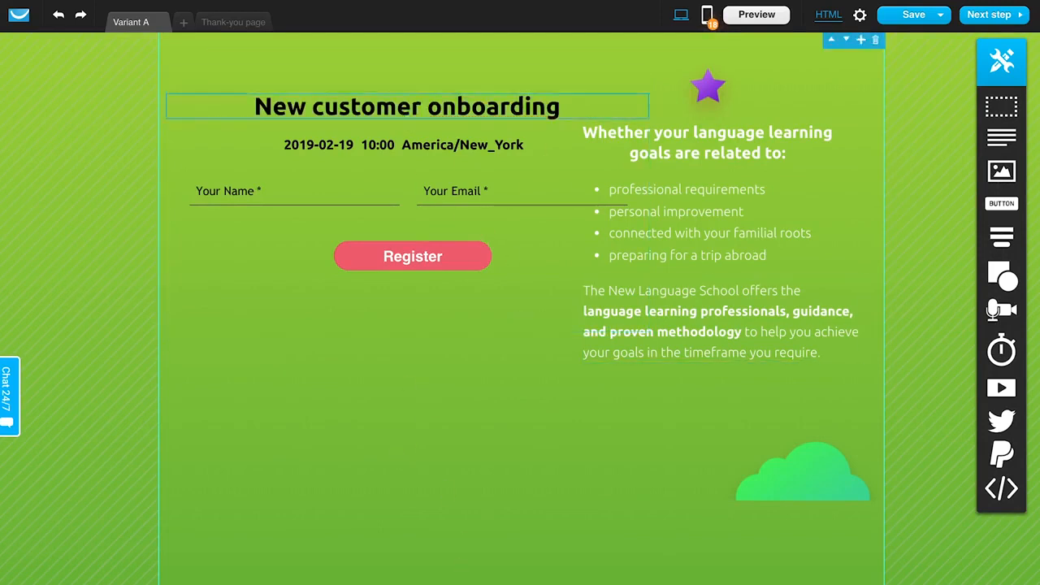
left_click(587, 148)
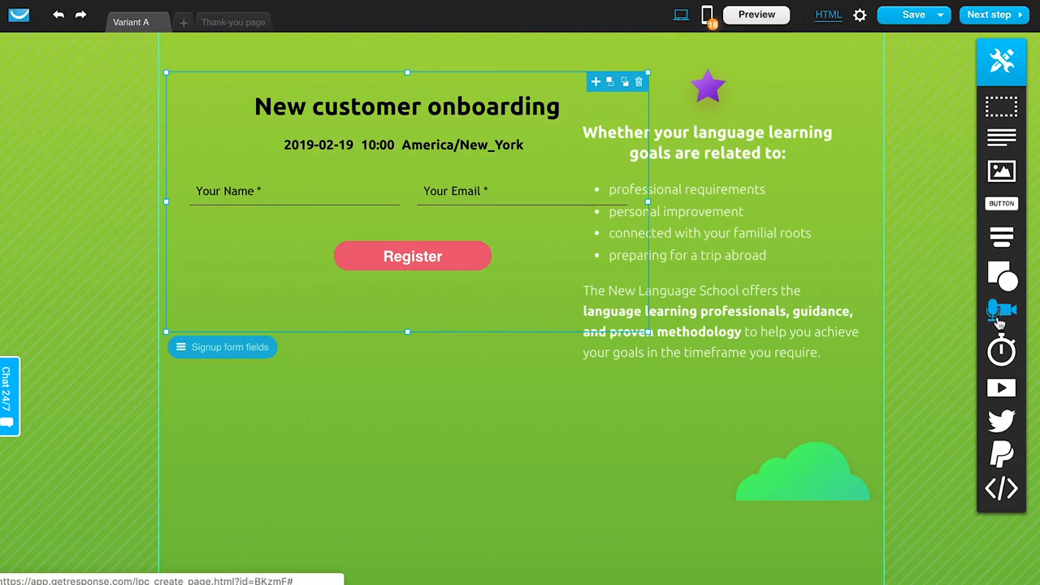
left_click(431, 108)
left_click(431, 108)
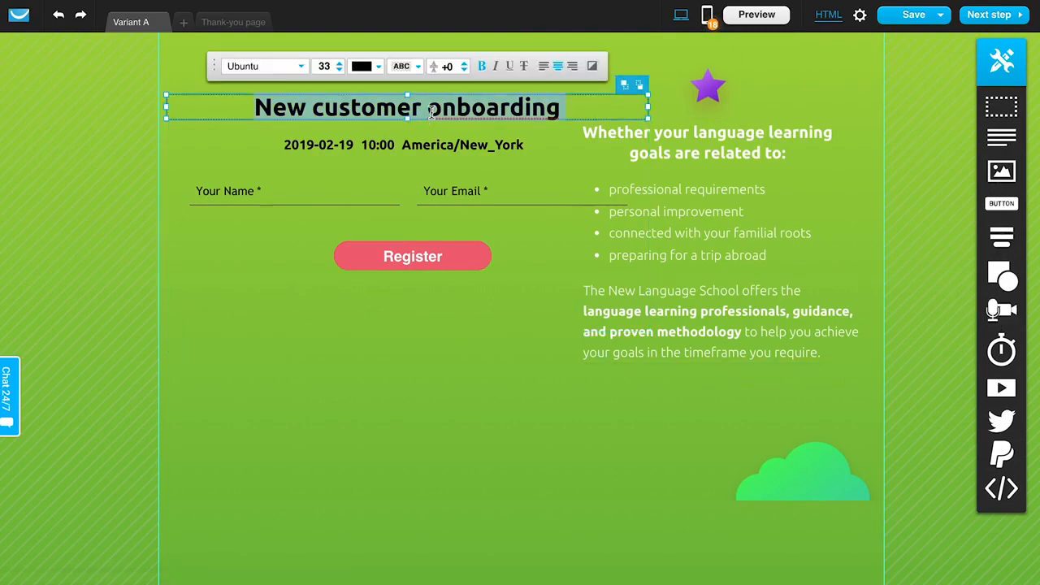
left_click(476, 303)
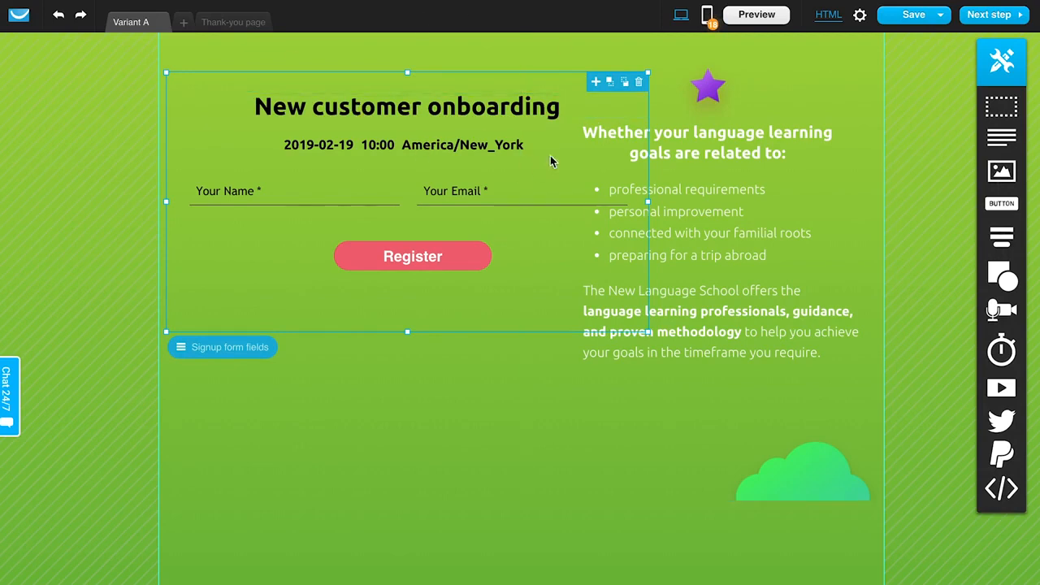
- Replace the webinar signup form in the top section with a regular signup form
left_click(638, 82)
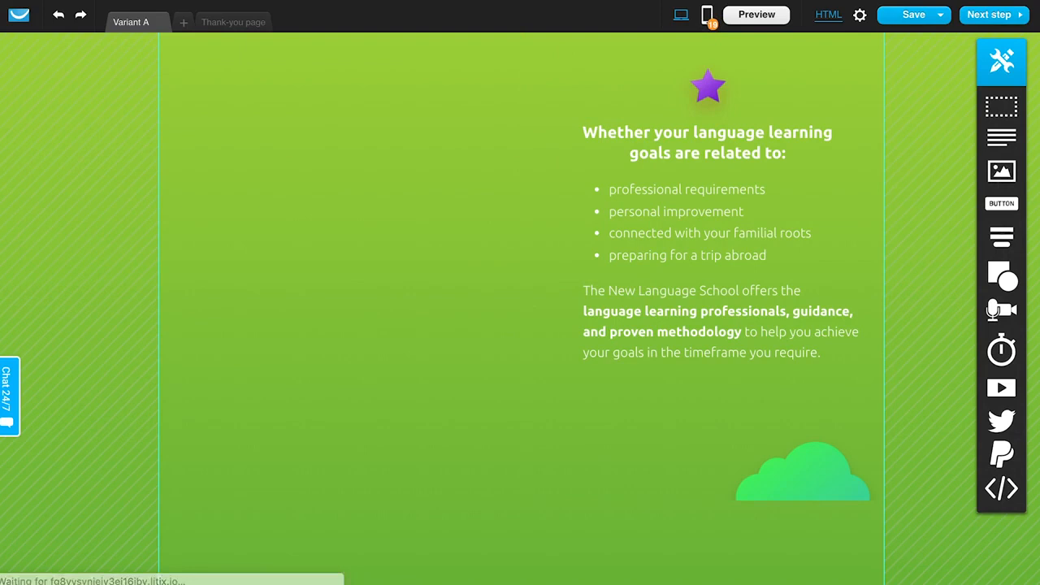
mouse_move(1001, 237)
left_click_drag(943, 234, 361, 176)
left_click(469, 375)
scroll(468, 377, "up", 6)
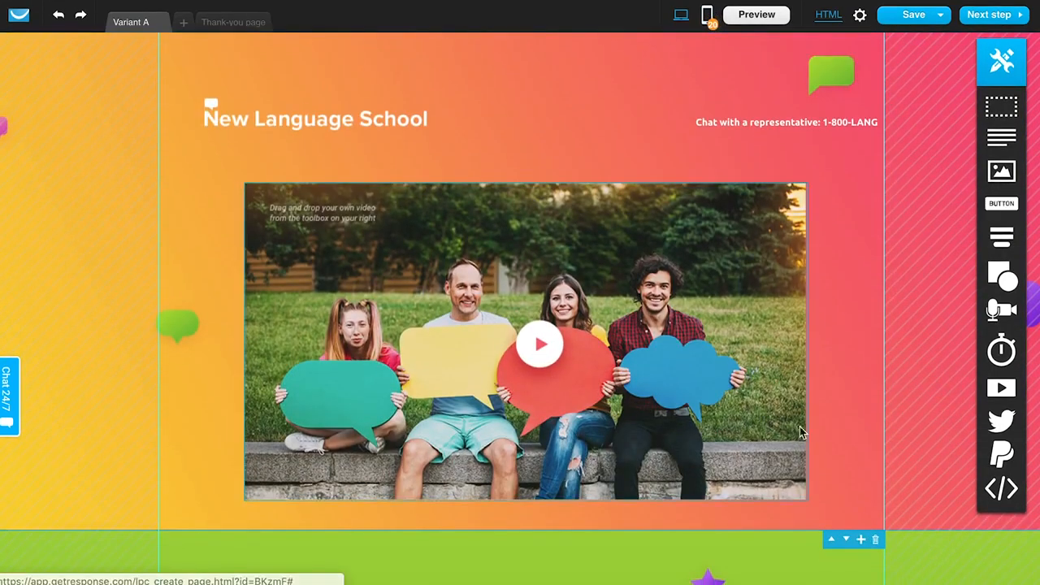
- Continue to the page settings step, proceeding without a mobile version
left_click(992, 22)
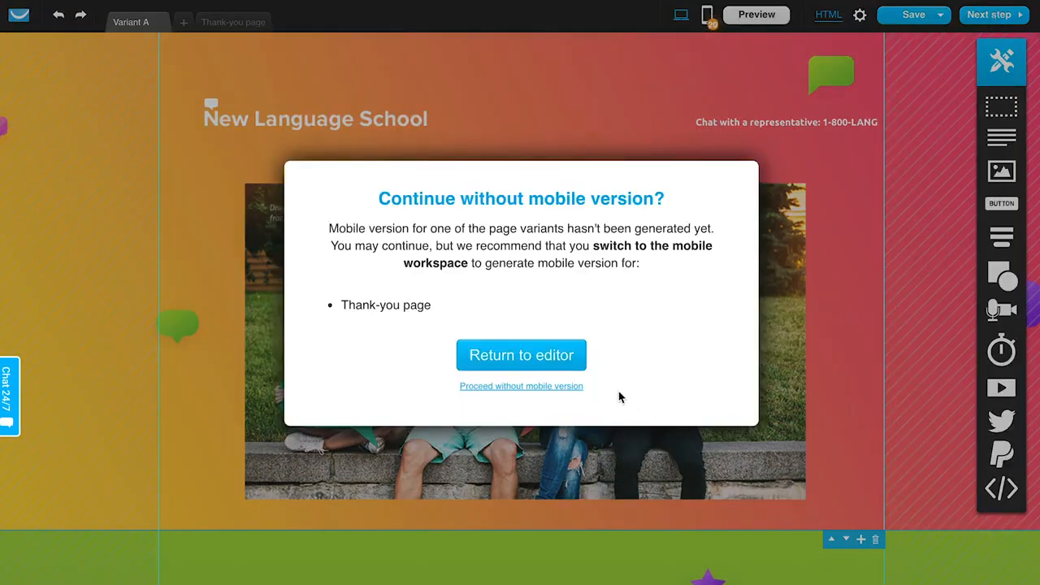
left_click(570, 389)
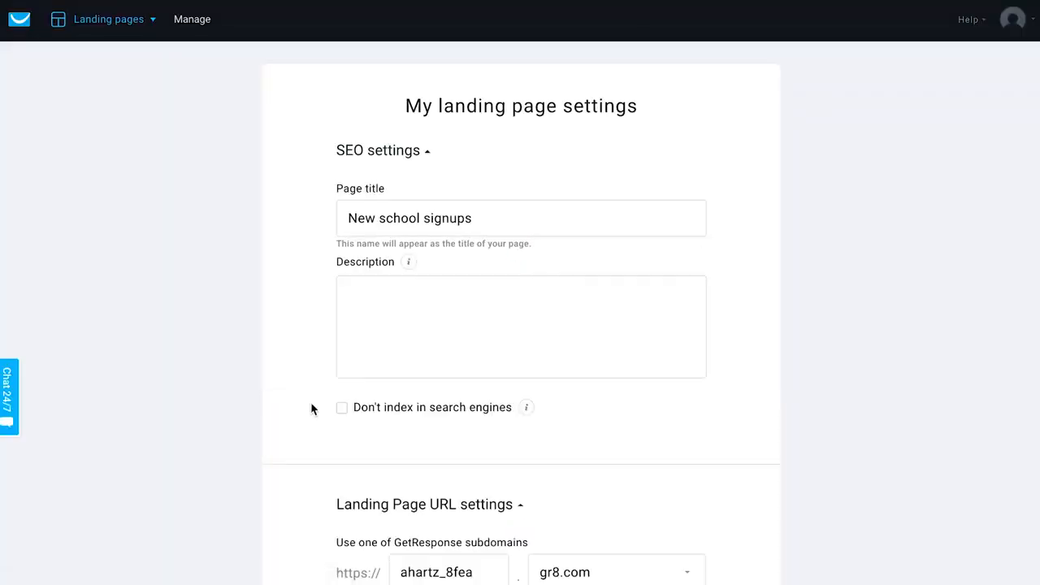
- Enter the SEO description "Don't miss our summer session!"
scroll(794, 429, "down", 2)
scroll(793, 429, "up", 1)
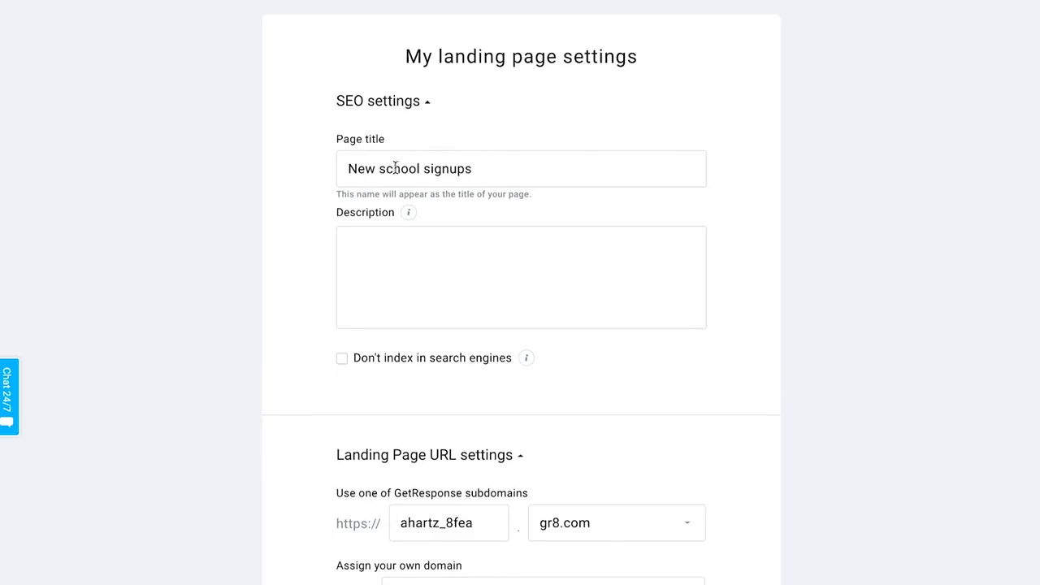
left_click(389, 285)
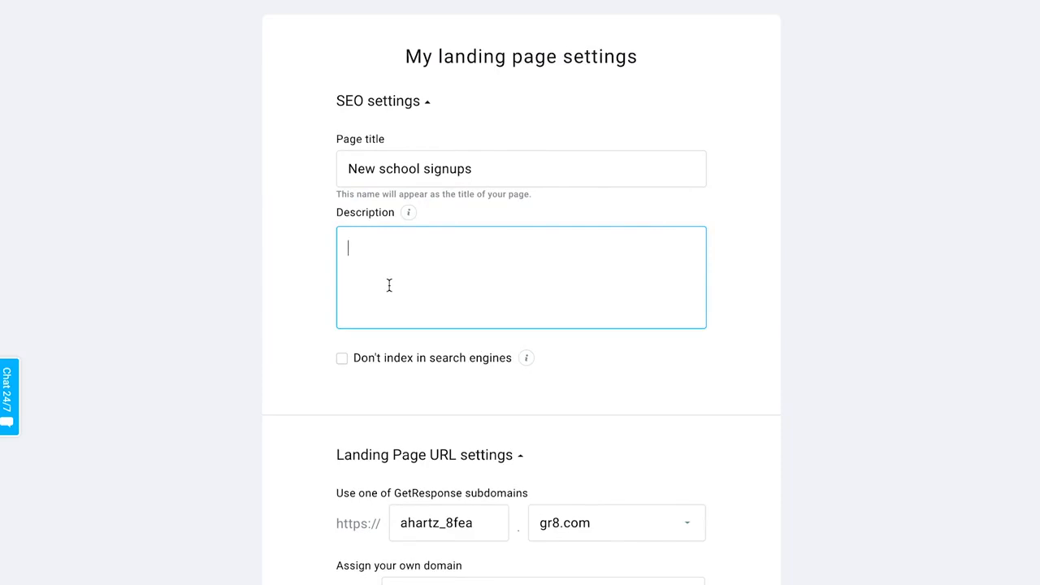
type("Don't miss our summer session!")
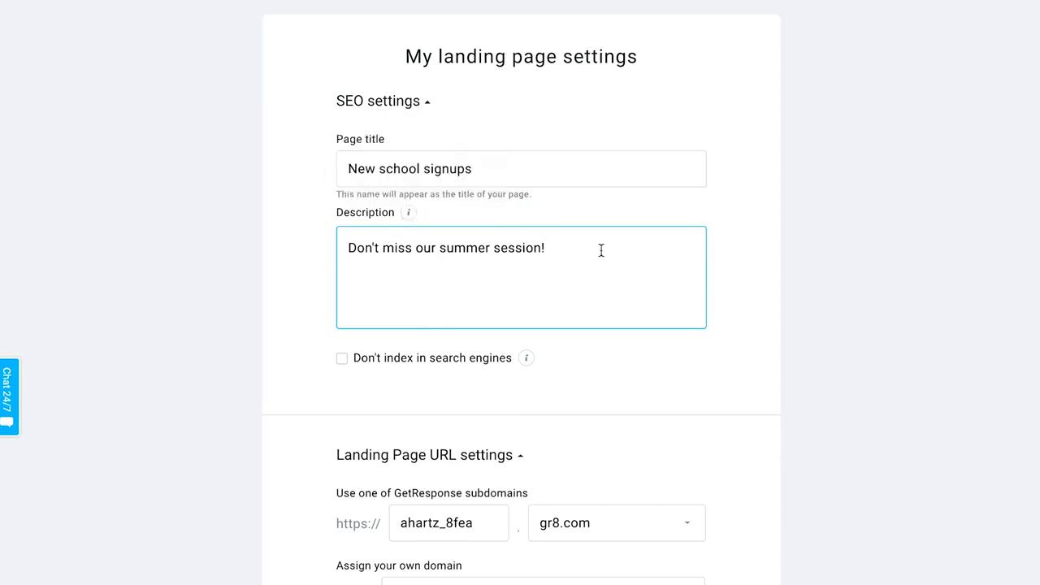
- Review the available GetResponse subdomain options for the page URL
scroll(601, 250, "down", 2)
scroll(706, 285, "down", 1)
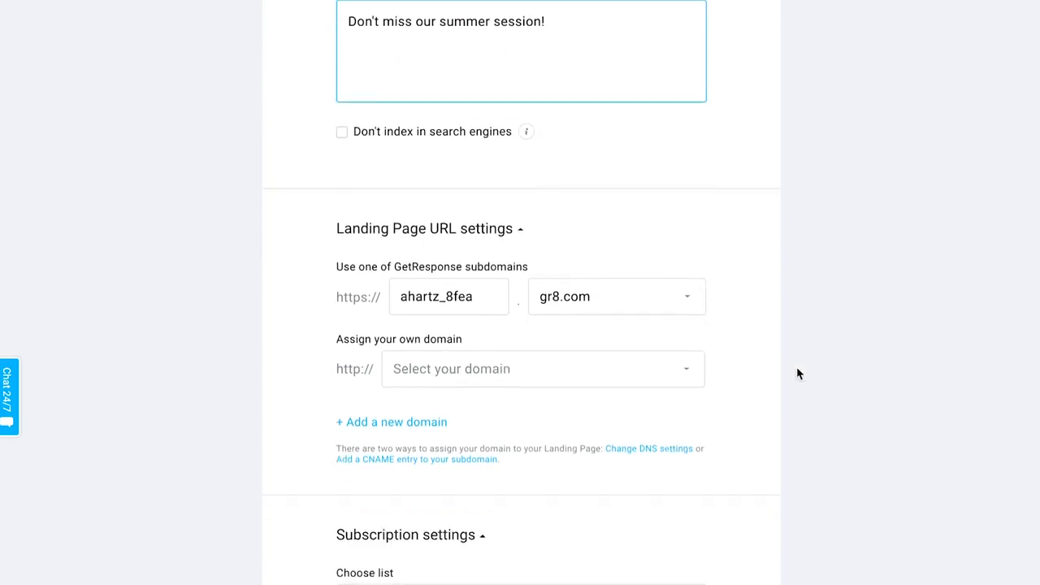
scroll(798, 372, "down", 2)
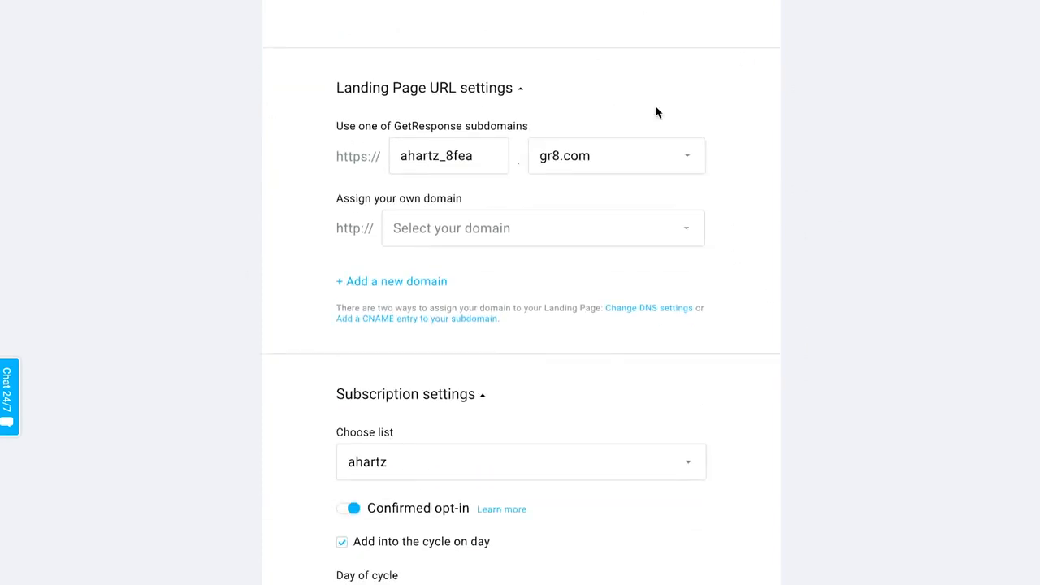
scroll(663, 401, "down", 1)
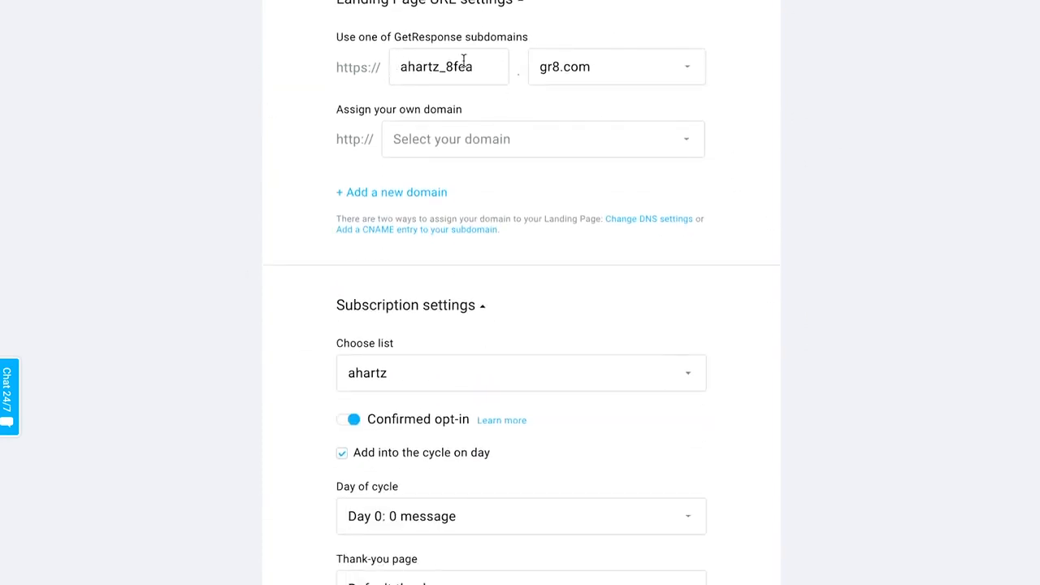
left_click(575, 65)
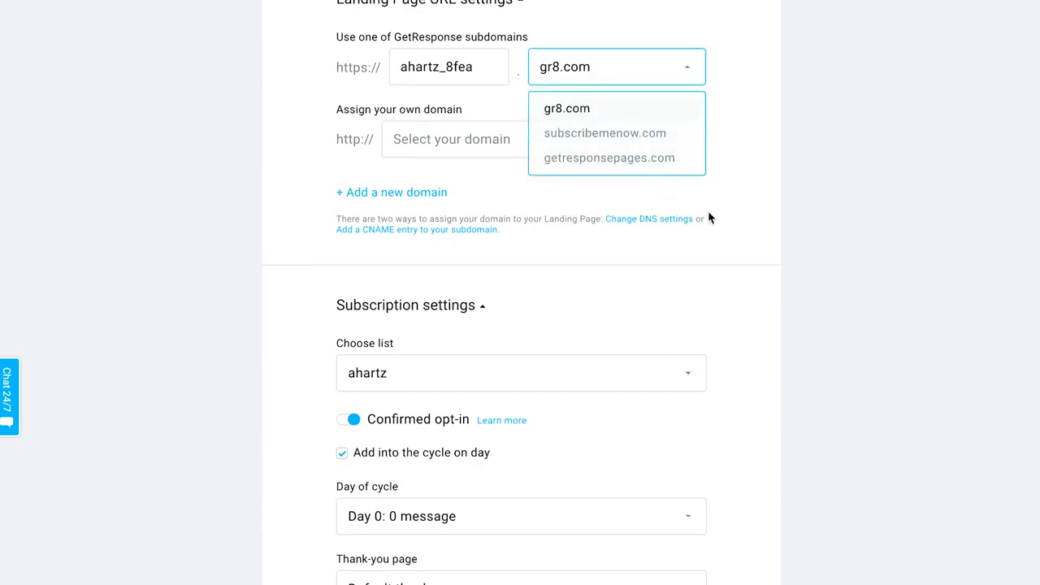
left_click(741, 128)
- Try assigning the own domain monthlyhighlists.concerthall.com, then reset the domain selection to none
left_click(470, 155)
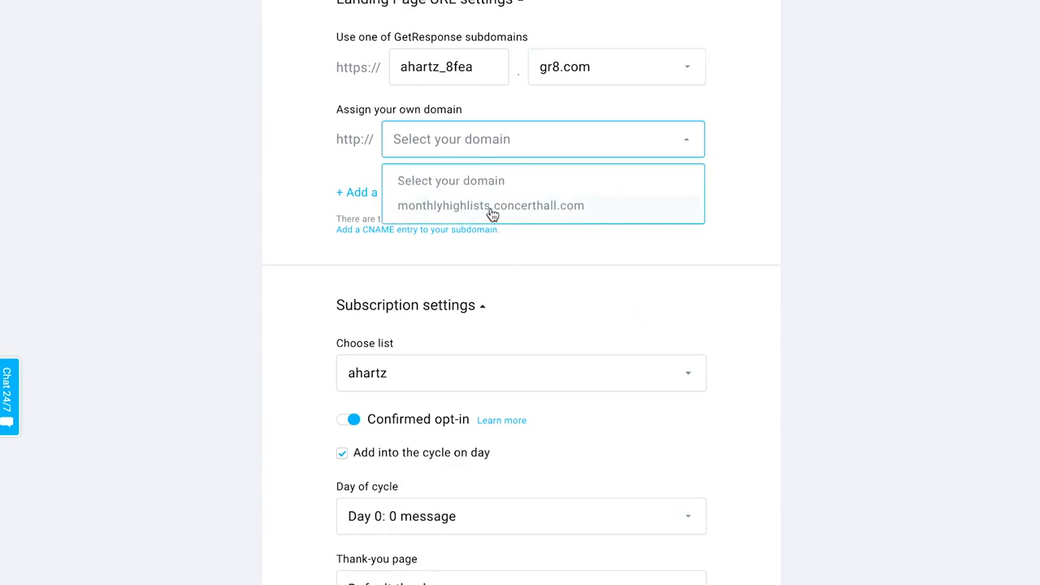
left_click(575, 208)
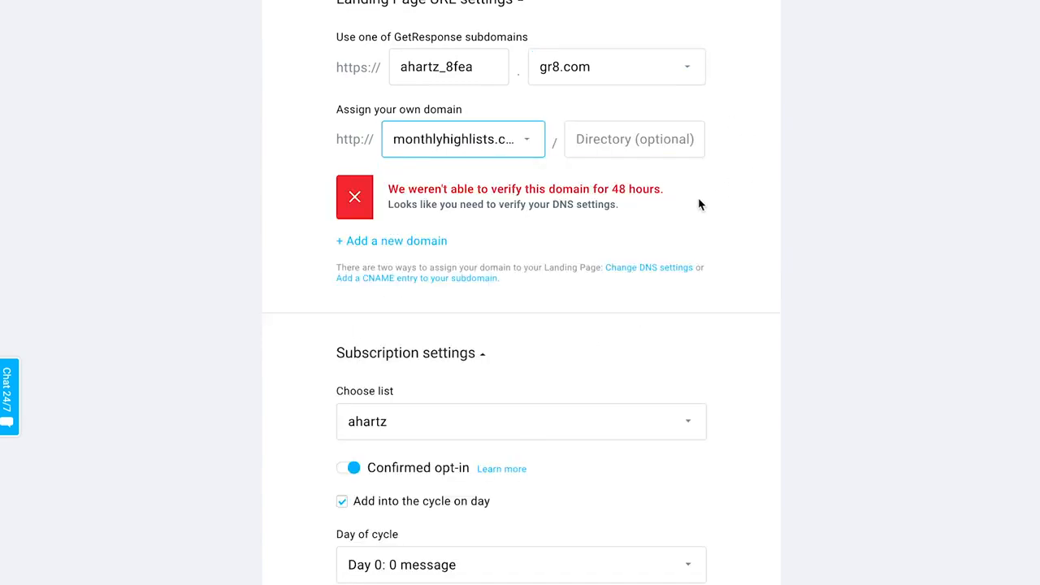
left_click(355, 200)
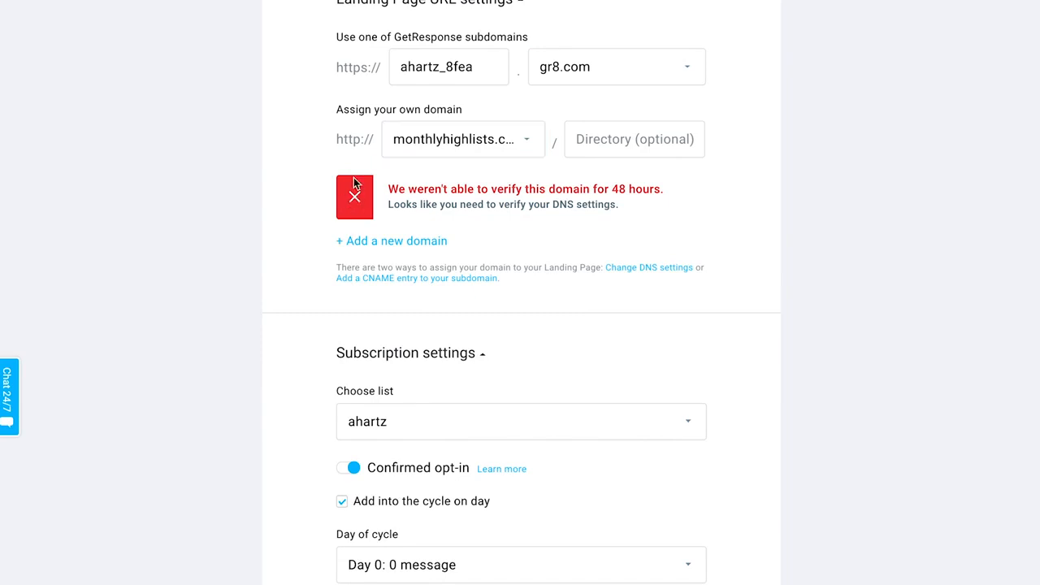
left_click(429, 143)
left_click(422, 182)
left_click(395, 195)
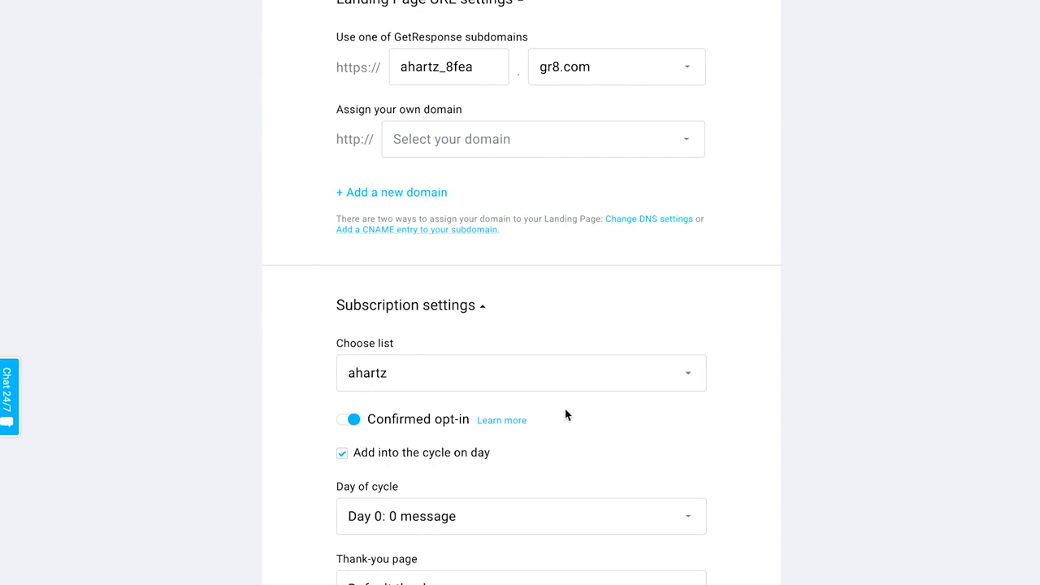
- Choose the chocolatebar list for subscriptions
scroll(597, 154, "down", 1)
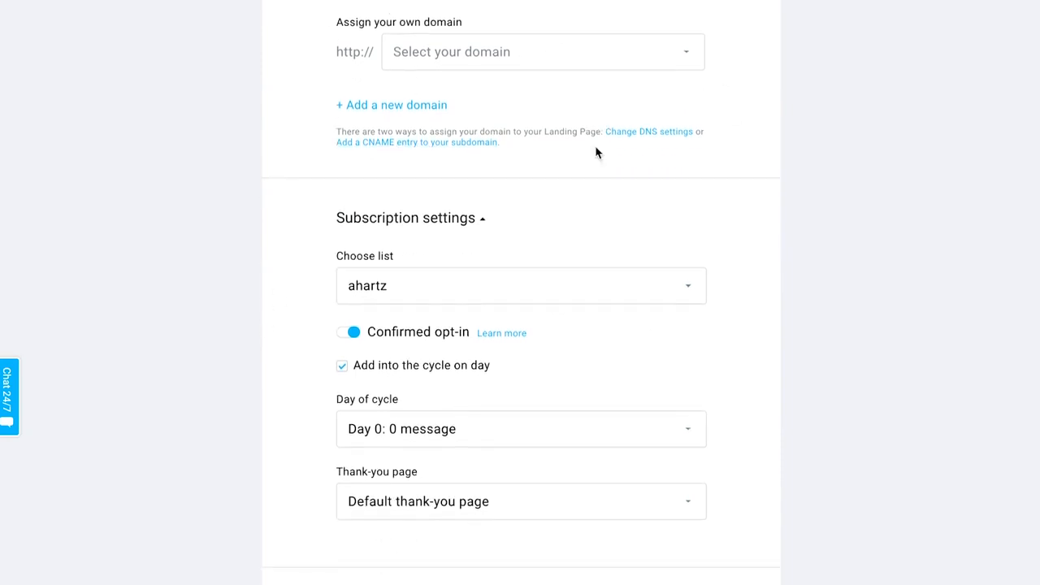
scroll(757, 367, "down", 2)
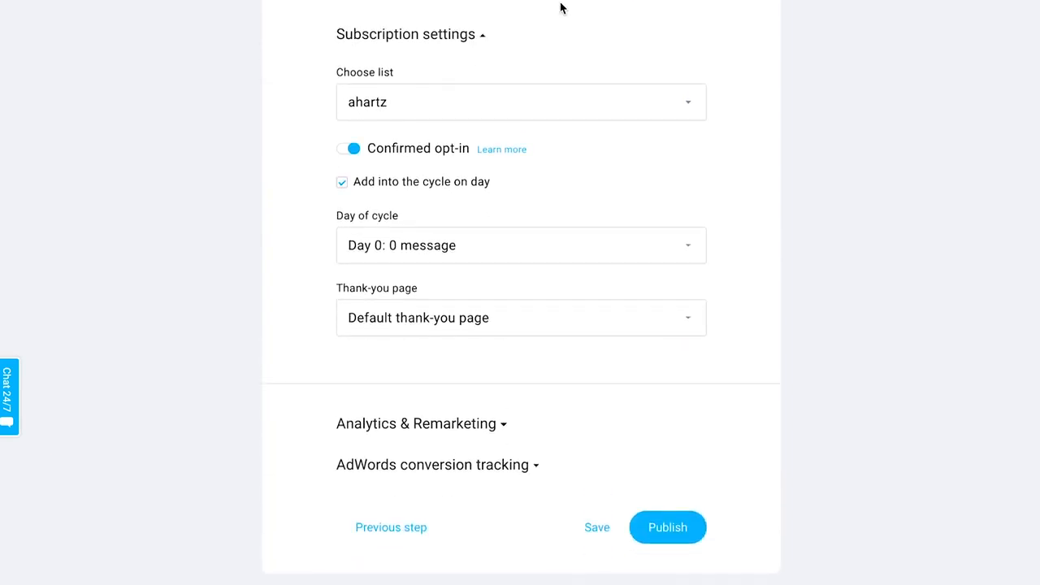
left_click(449, 107)
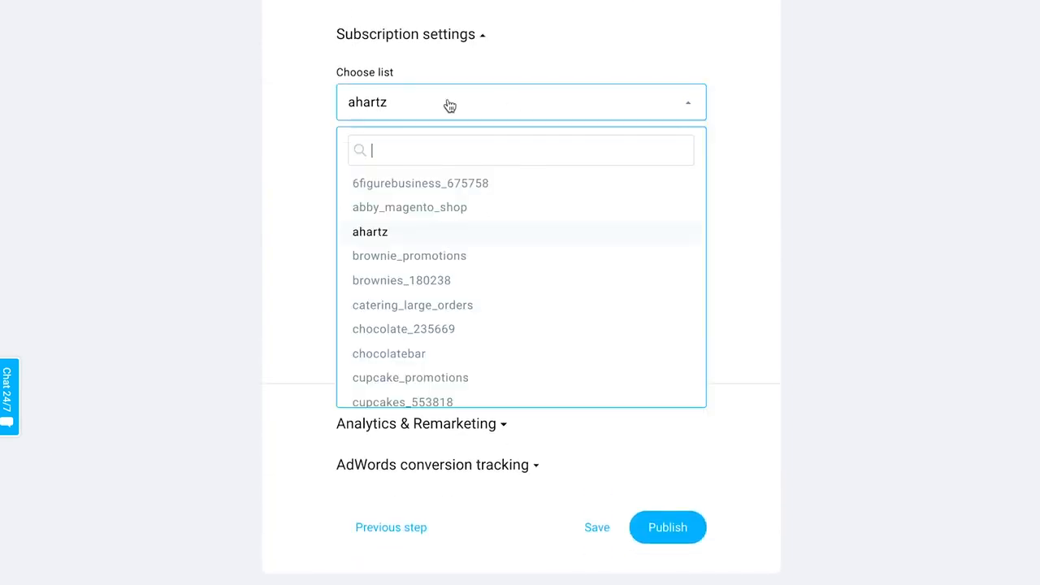
left_click(417, 353)
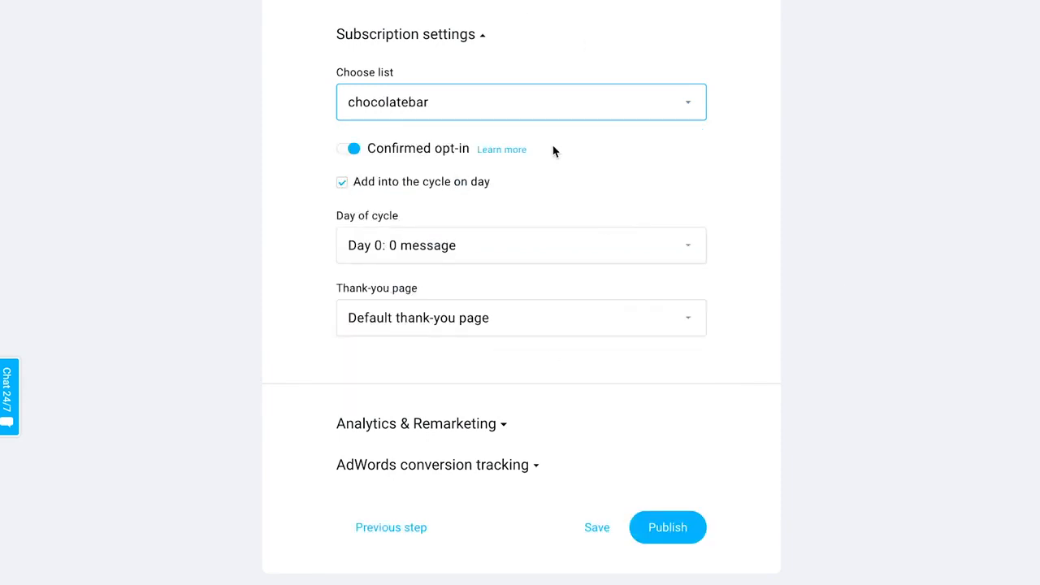
- Turn off confirmed opt-in and untick adding subscribers into the cycle
left_click(351, 151)
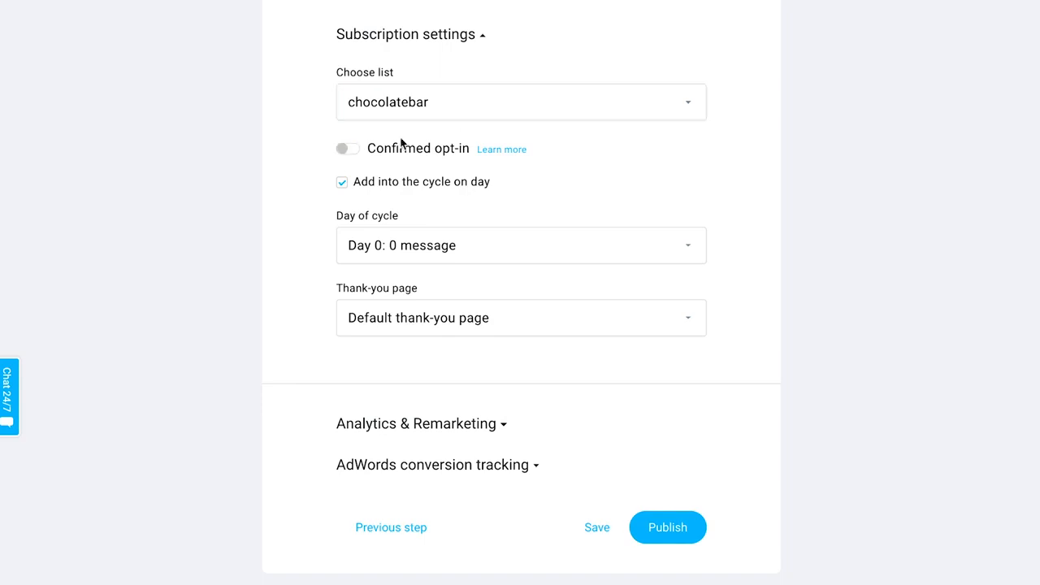
scroll(606, 221, "down", 1)
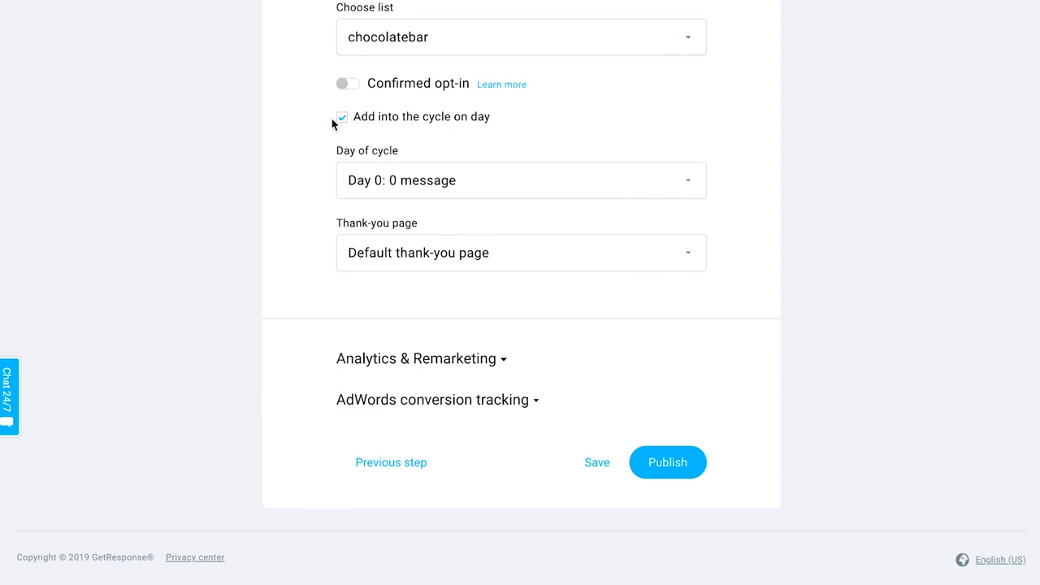
left_click(341, 120)
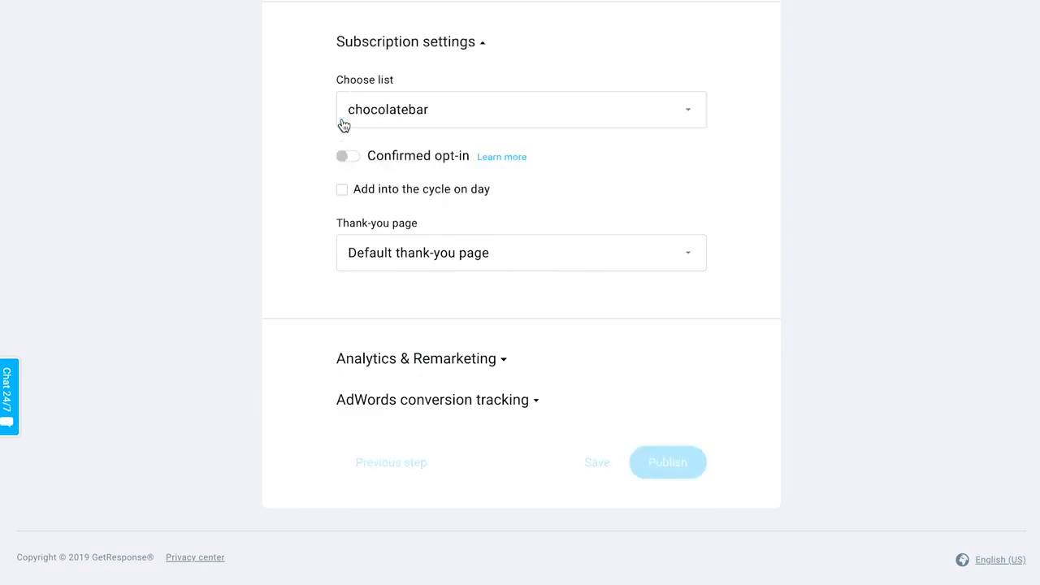
- Try the thank-you page options, ending with Default thank-you page
left_click(461, 256)
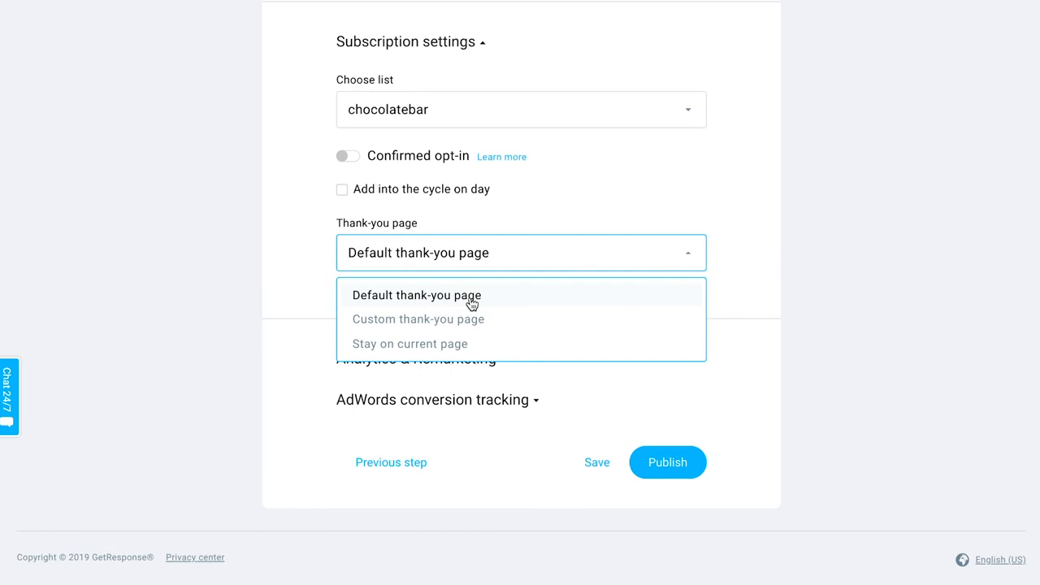
left_click(390, 323)
left_click(398, 252)
left_click(524, 185)
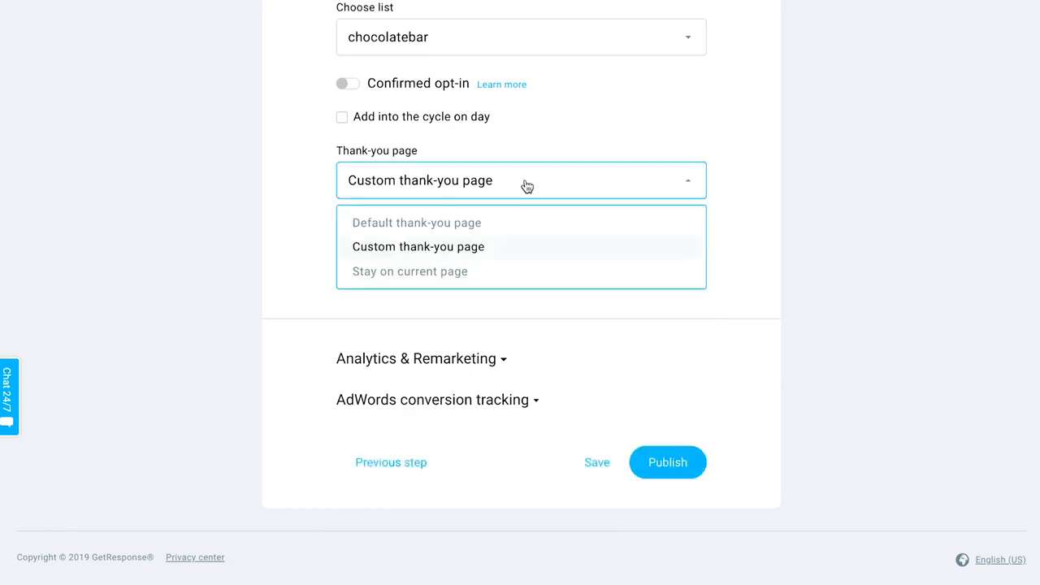
left_click(421, 287)
left_click(421, 264)
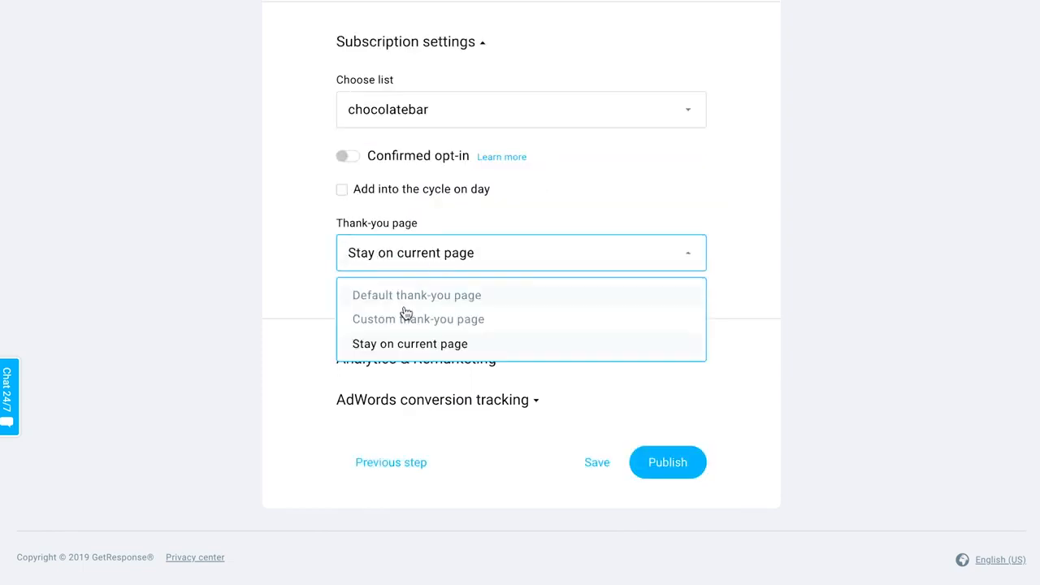
left_click(405, 301)
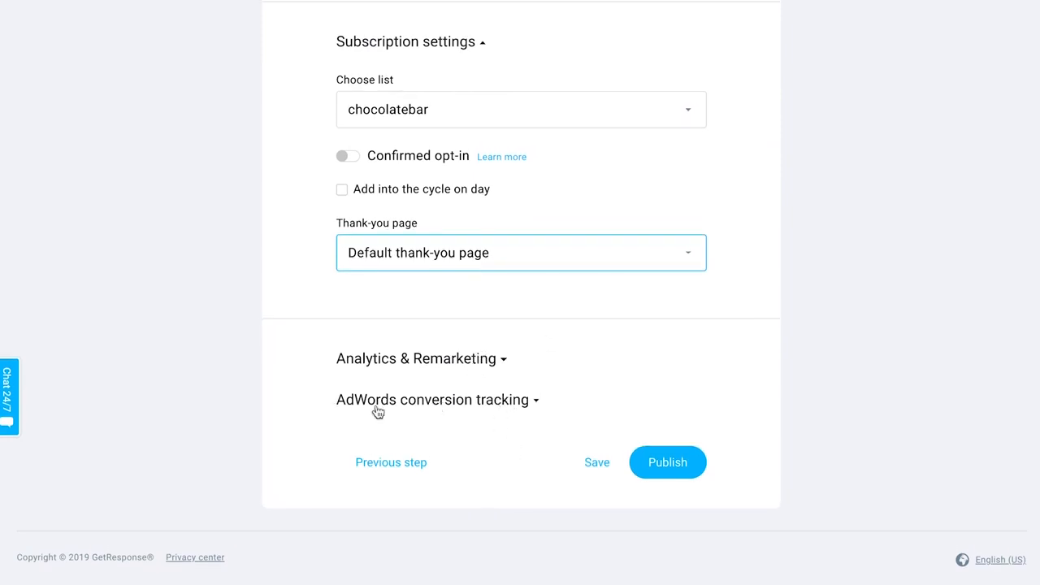
- Check the Analytics & Remarketing section, then publish the landing page
left_click(482, 360)
scroll(484, 358, "down", 2)
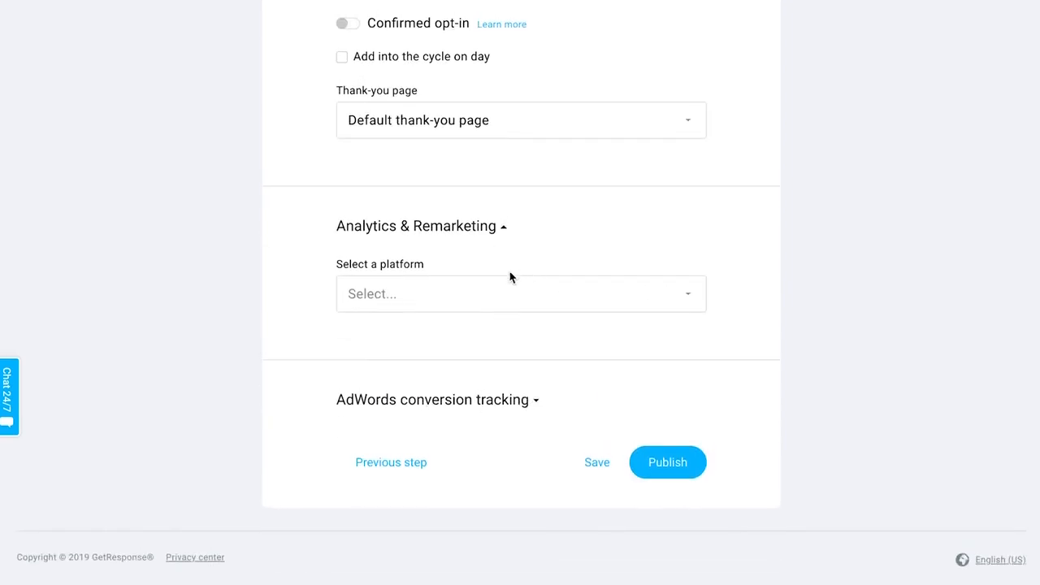
left_click(502, 227)
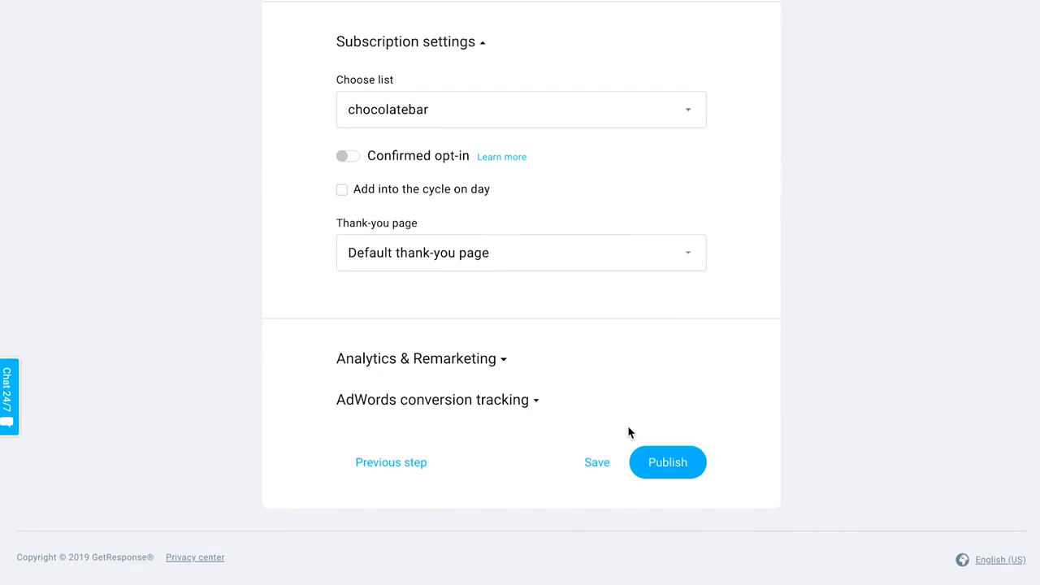
scroll(627, 431, "up", 10)
scroll(627, 350, "down", 10)
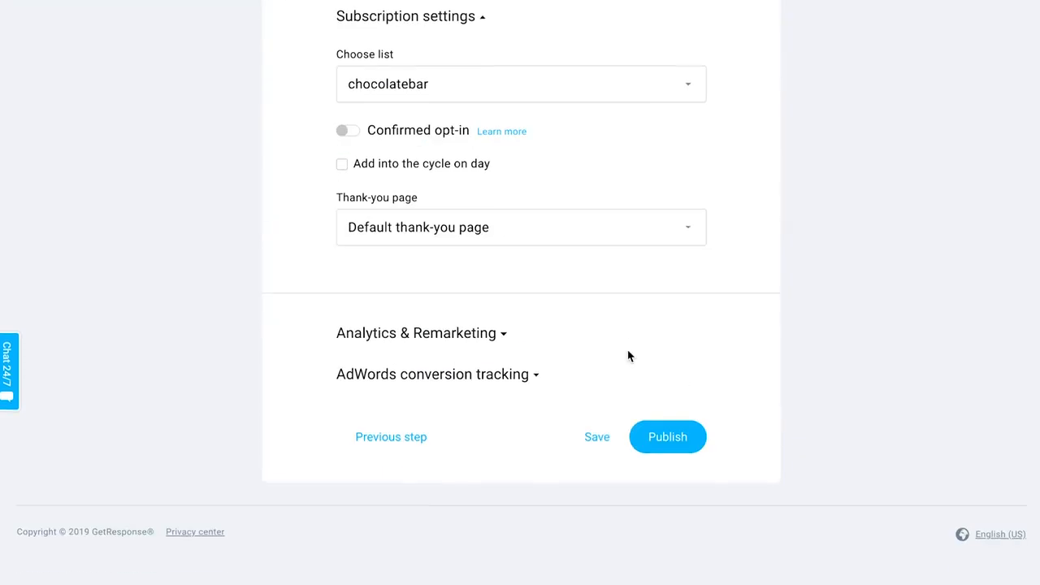
left_click(669, 463)
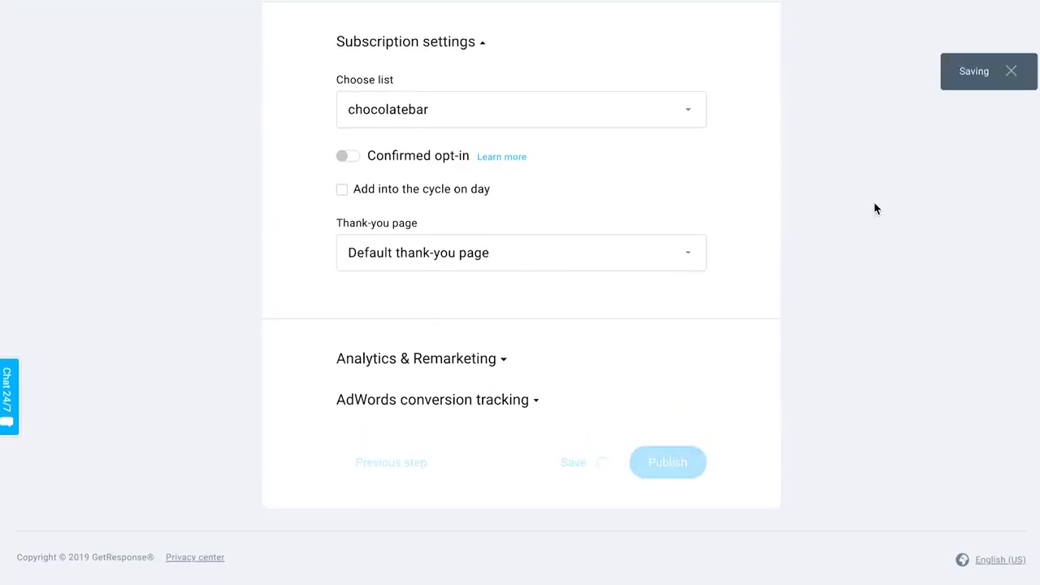